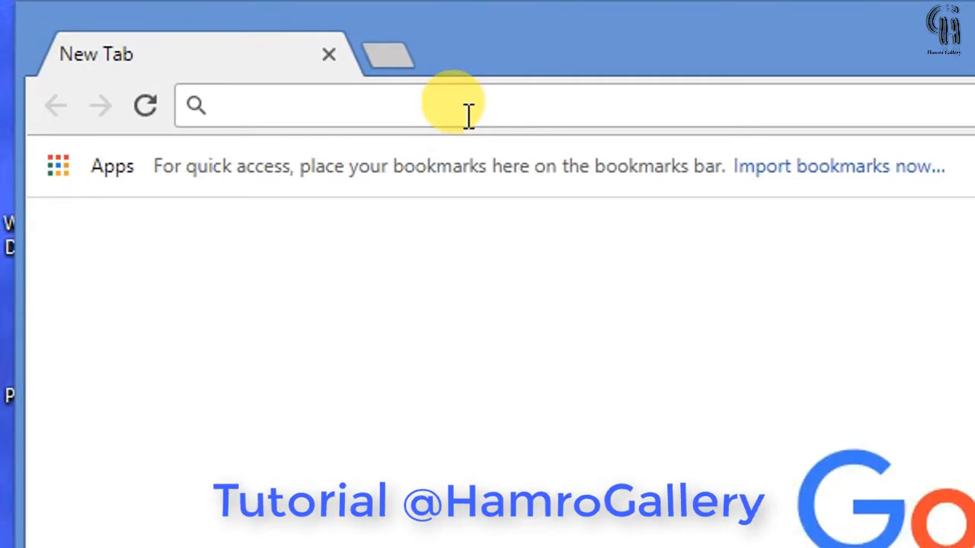
text(www.nb)
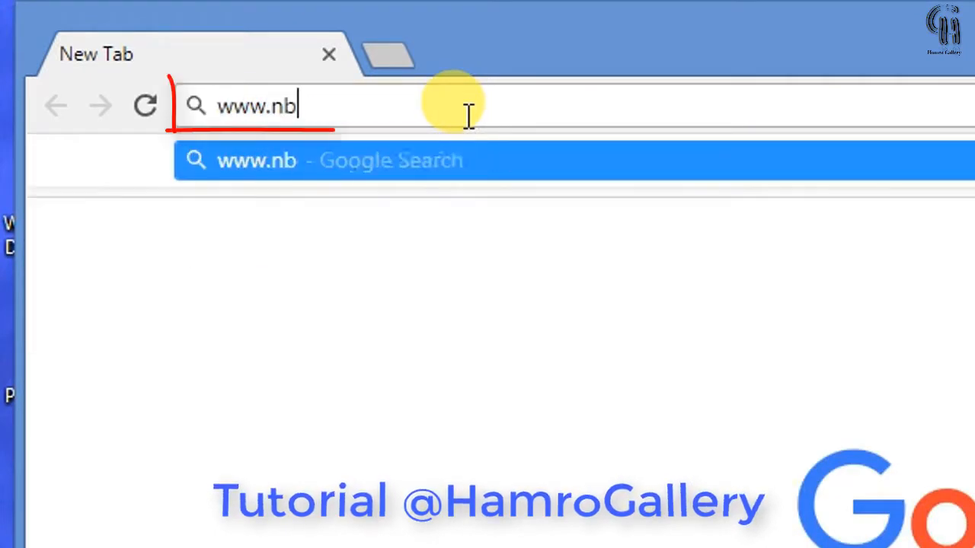
text(l.com.np)
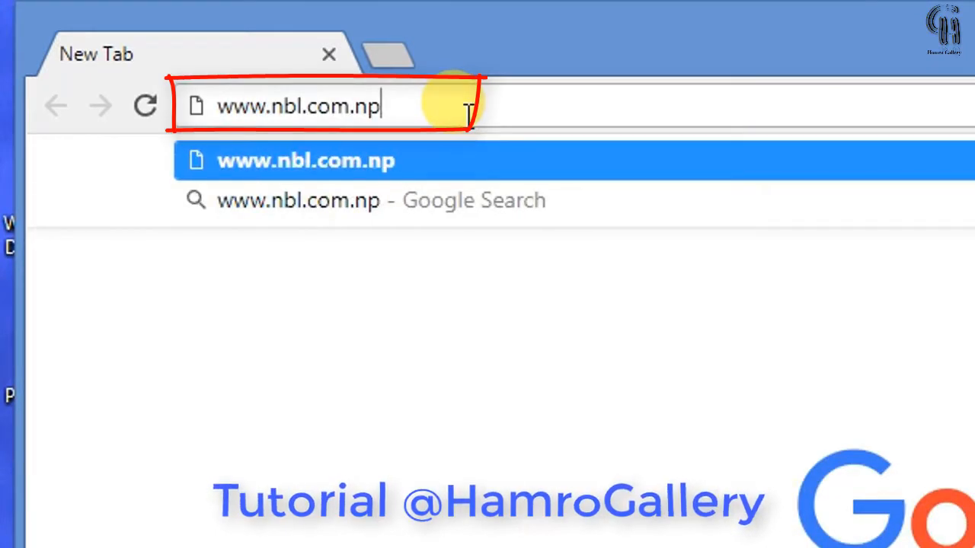
key(Return)
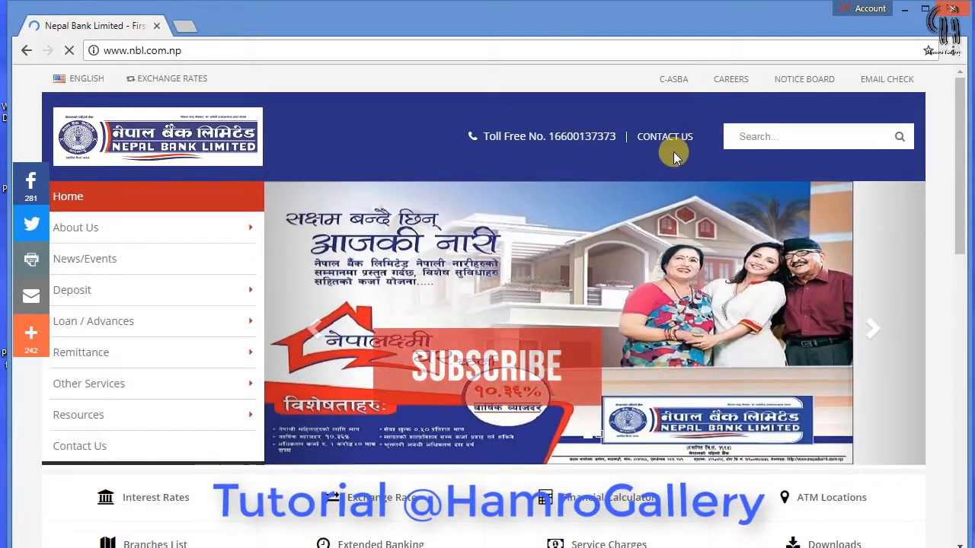
Go to CAREERS and open the 'Vacancy Open Competition 2075' notice from the notices table
click(727, 80)
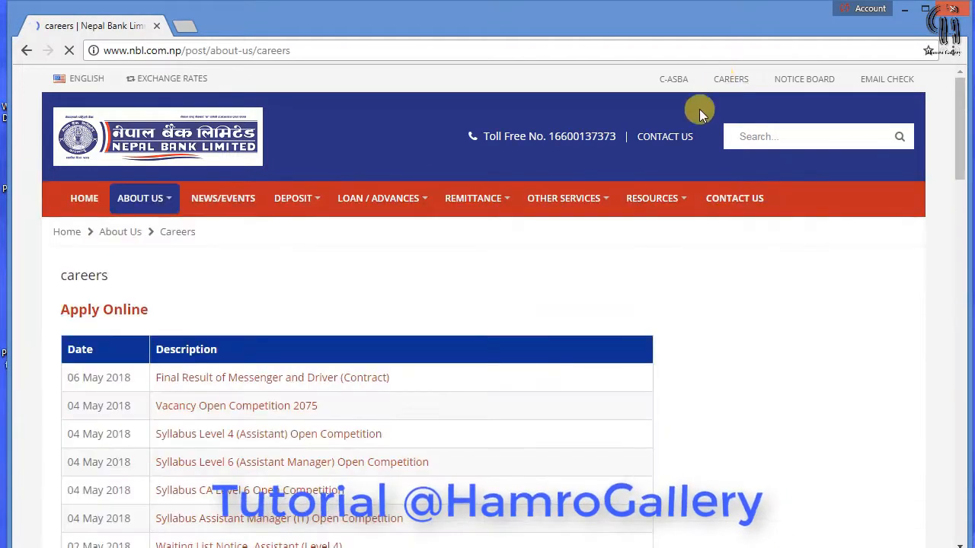
mouse_move(565, 200)
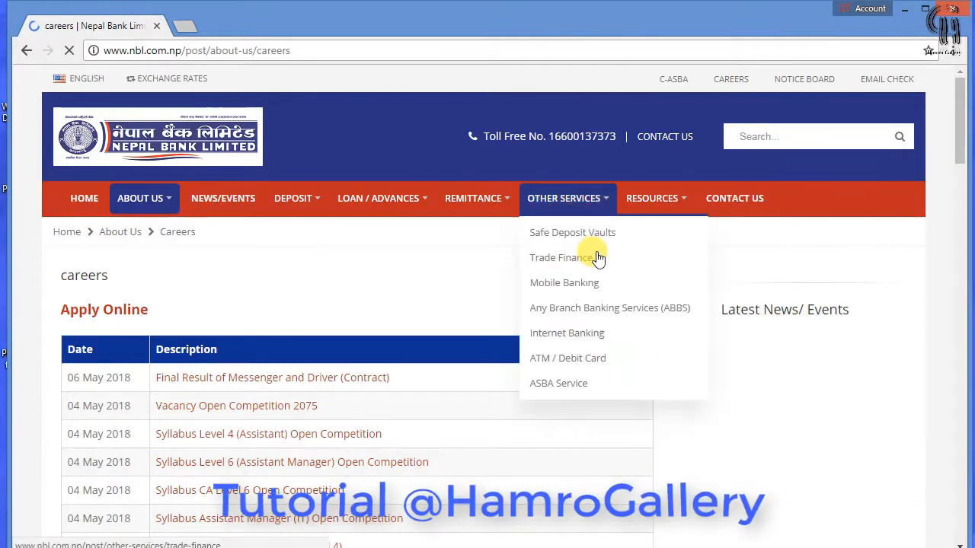
scroll(411, 267, down, 1)
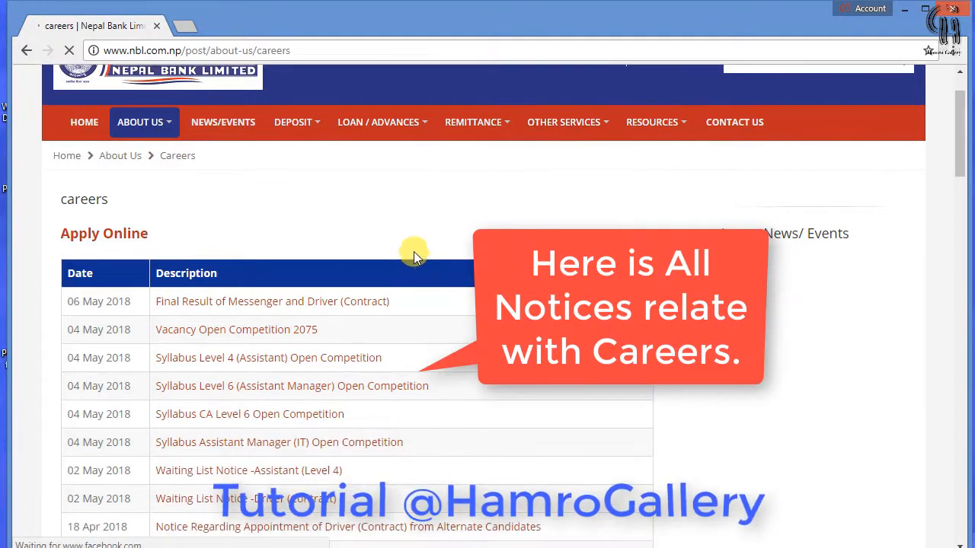
scroll(271, 244, down, 1)
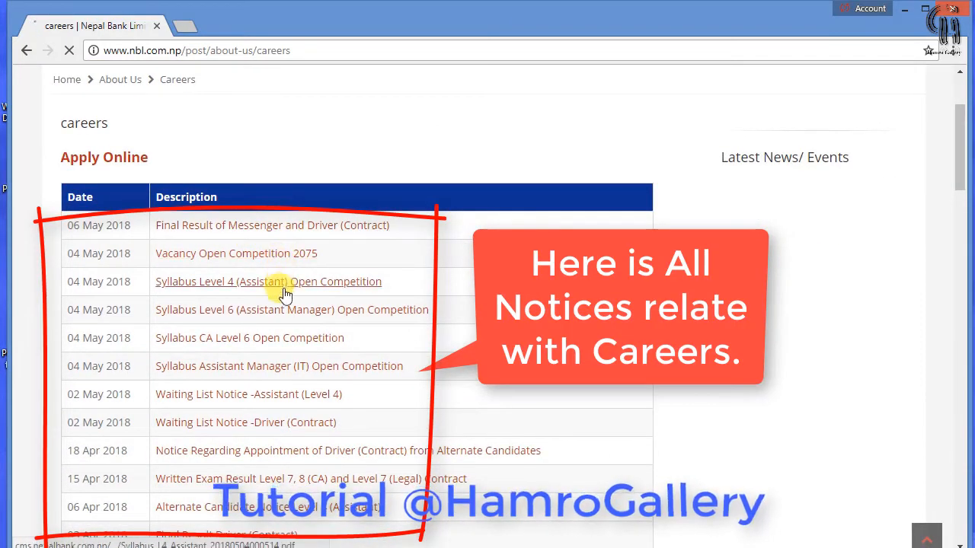
scroll(282, 298, up, 2)
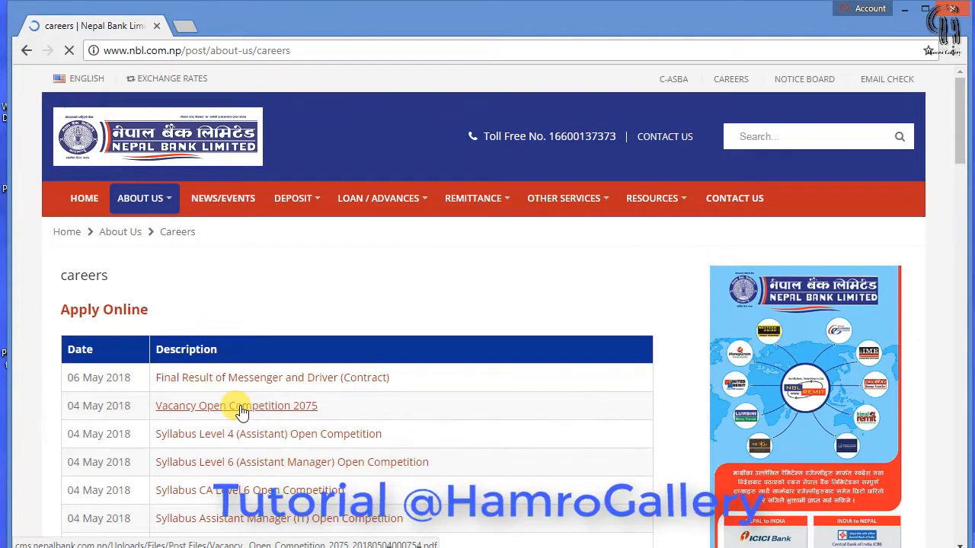
click(239, 407)
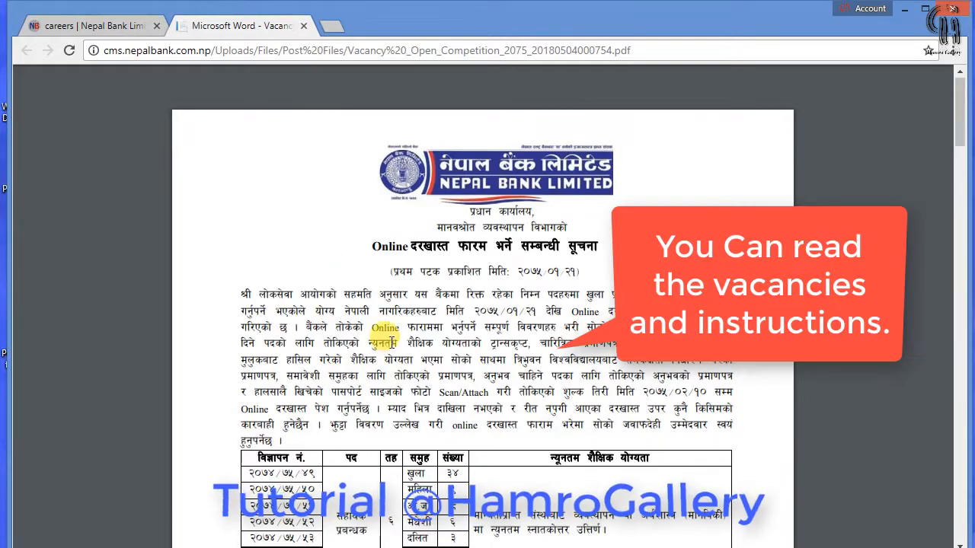
Read the Vacancy Open Competition 2075 PDF to its last page, then return to the careers tab
scroll(393, 342, down, 10)
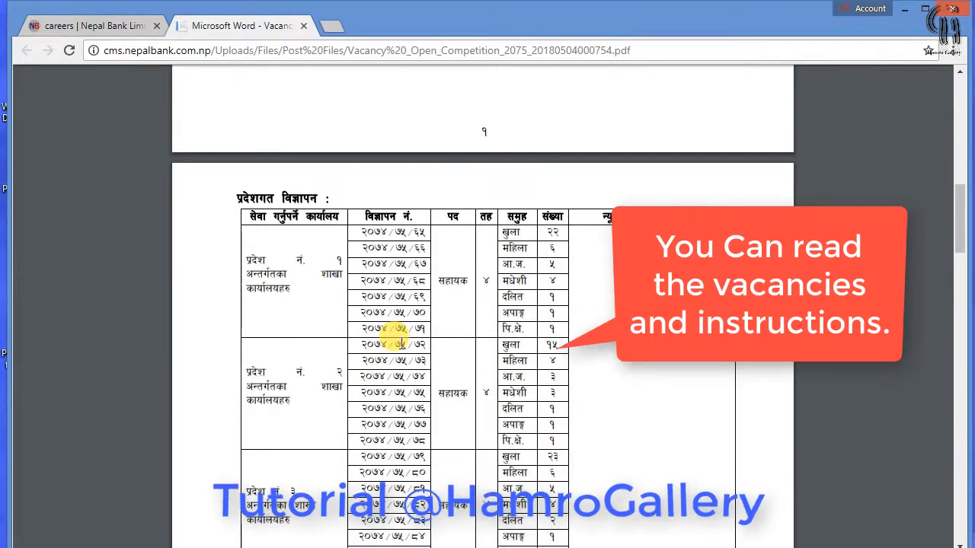
scroll(399, 342, down, 10)
scroll(401, 343, down, 15)
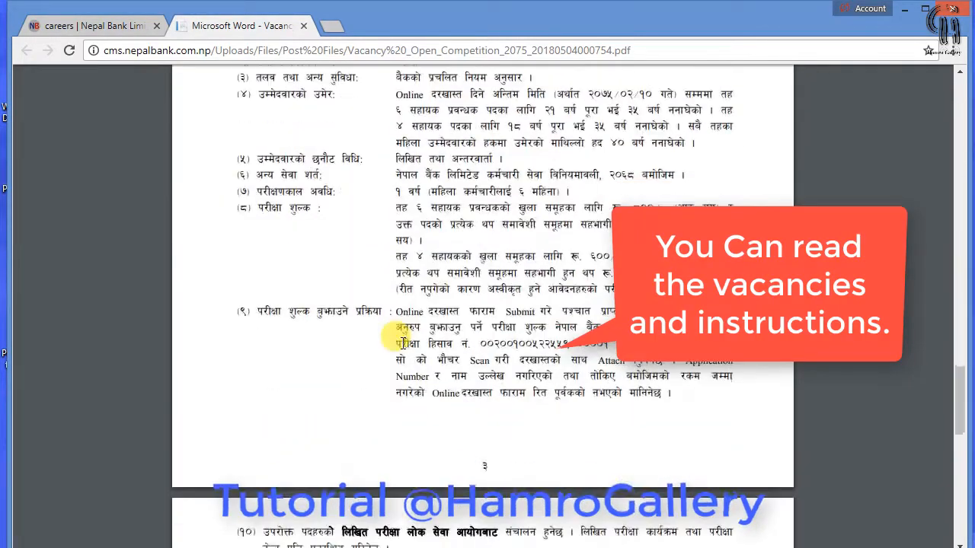
scroll(400, 339, down, 4)
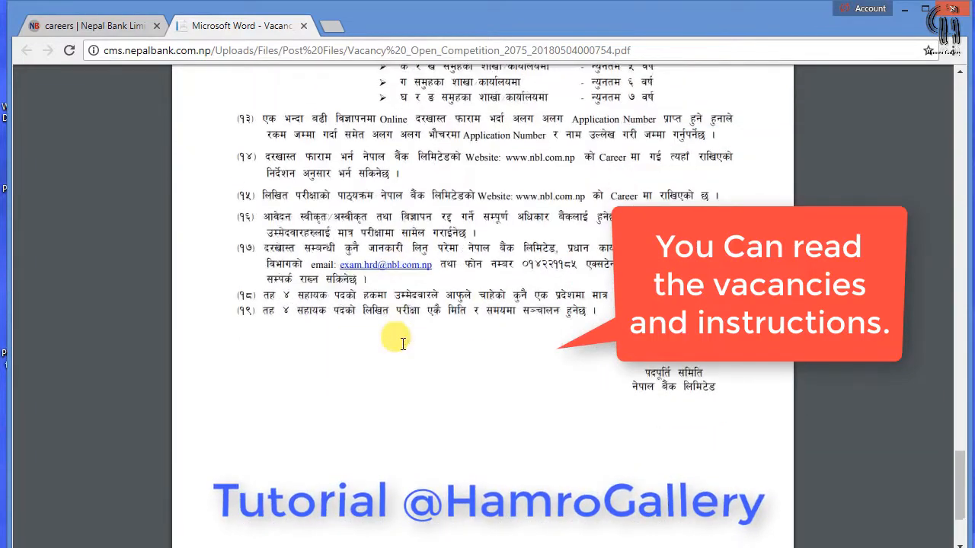
scroll(400, 339, down, 3)
scroll(408, 347, up, 3)
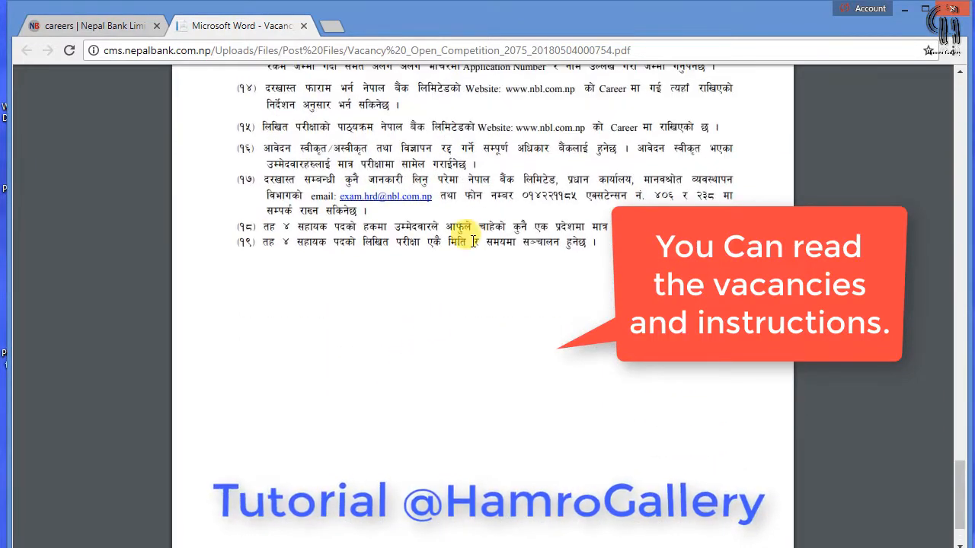
scroll(767, 204, up, 4)
click(92, 25)
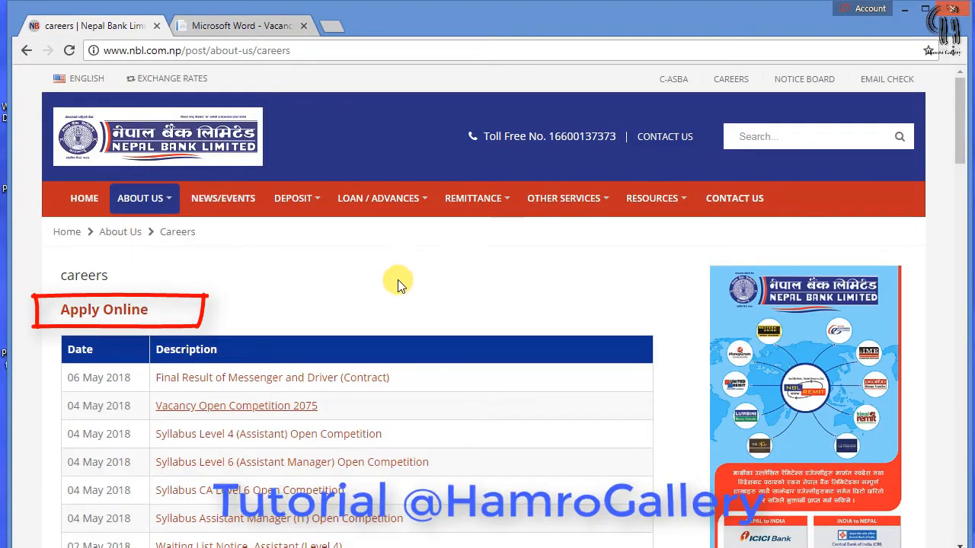
Open 'Apply Online', read the application instructions, and close them to reveal the Vacancies table
click(128, 314)
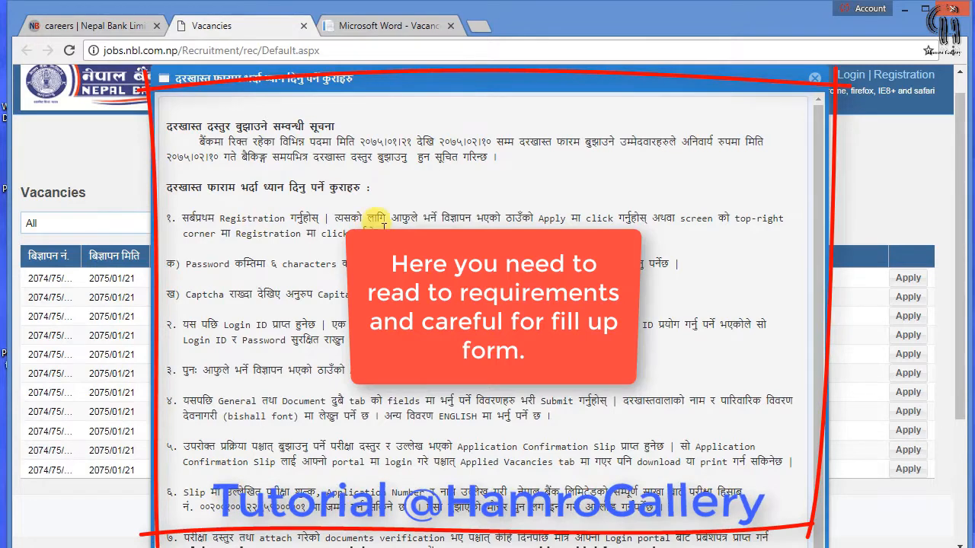
drag(202, 218, 321, 231)
click(442, 228)
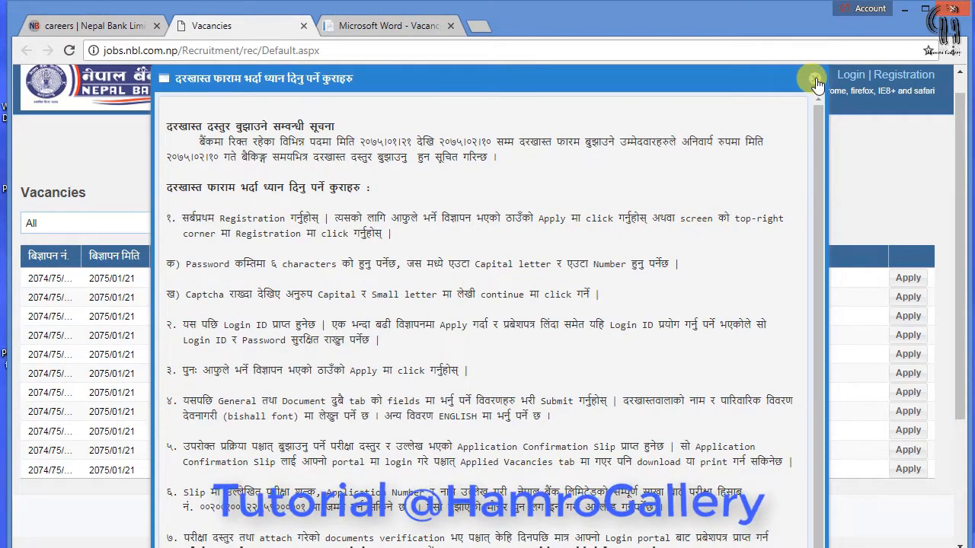
scroll(816, 84, down, 1)
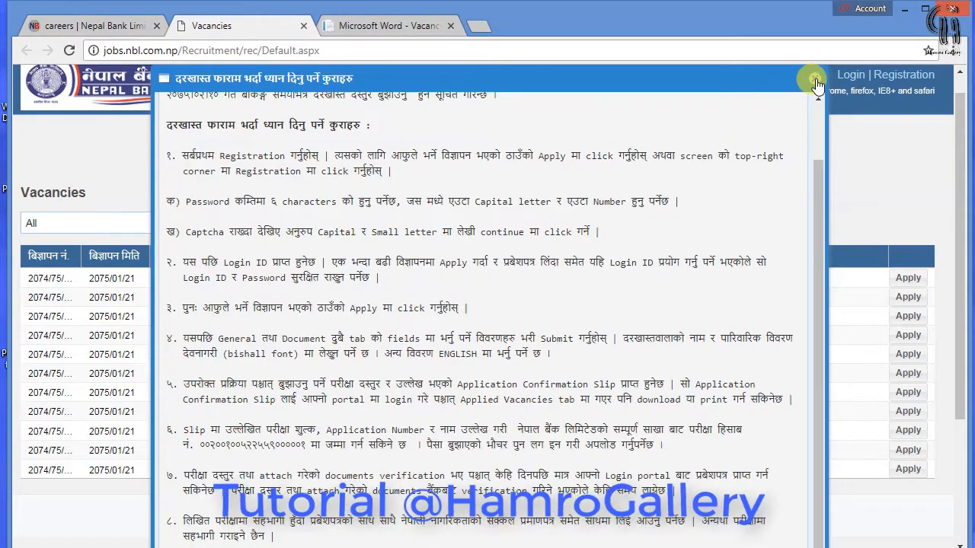
click(816, 84)
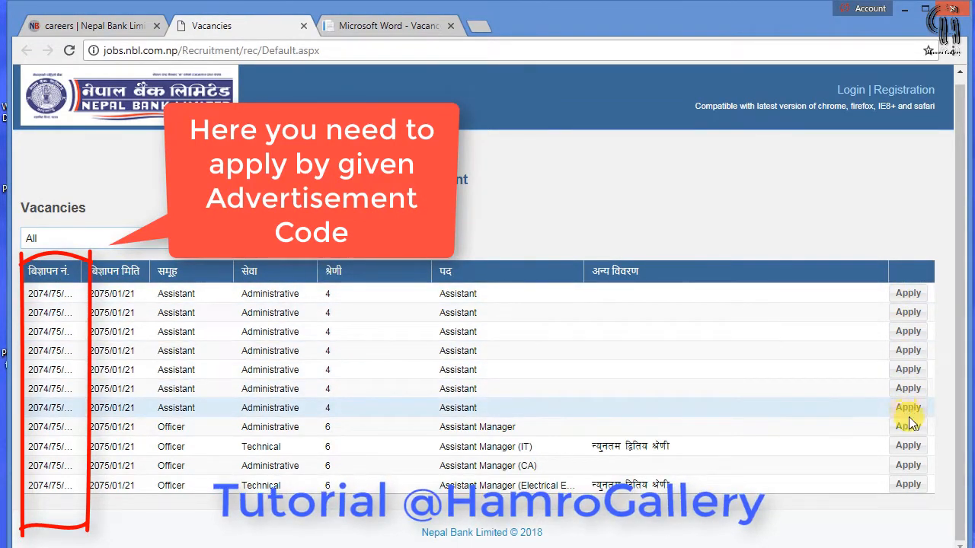
click(388, 27)
scroll(423, 215, up, 15)
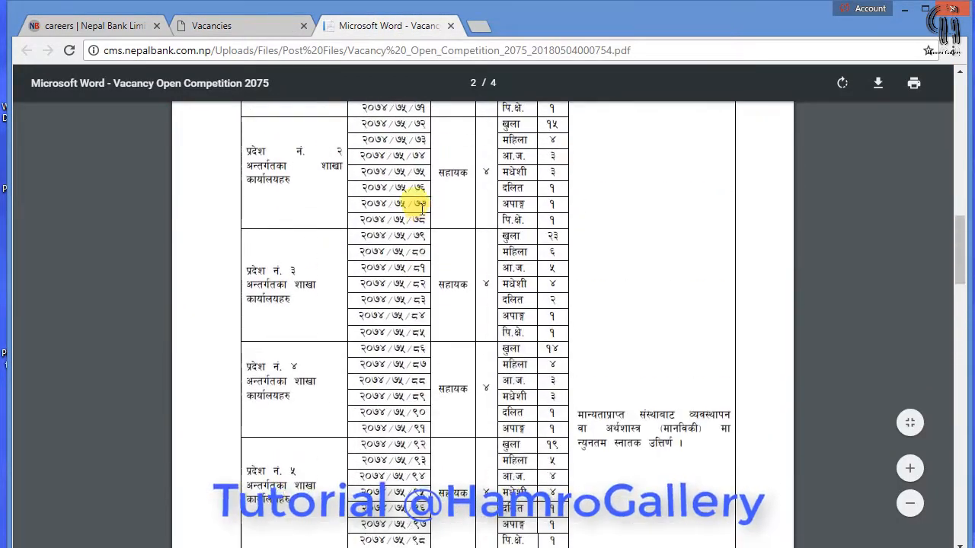
scroll(421, 206, up, 10)
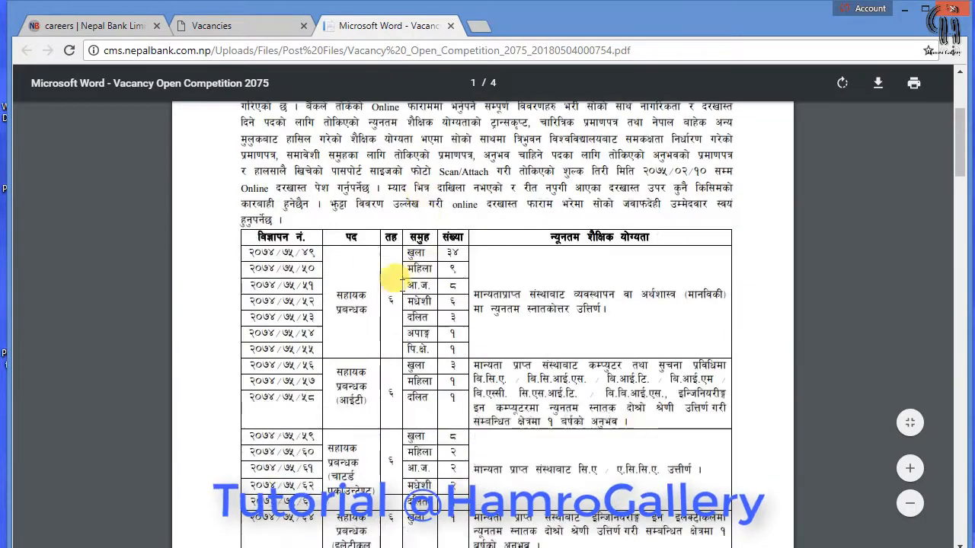
scroll(366, 286, down, 5)
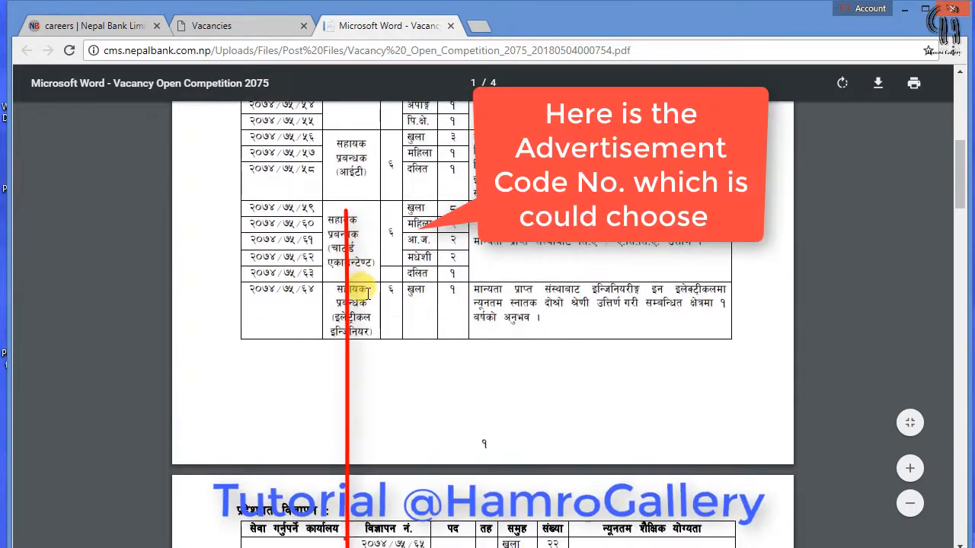
scroll(368, 293, down, 5)
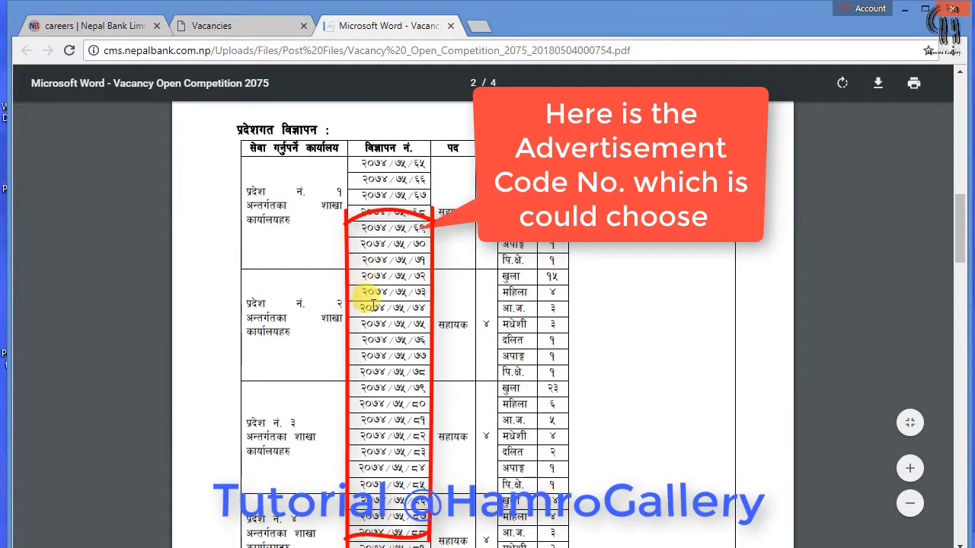
scroll(373, 305, down, 3)
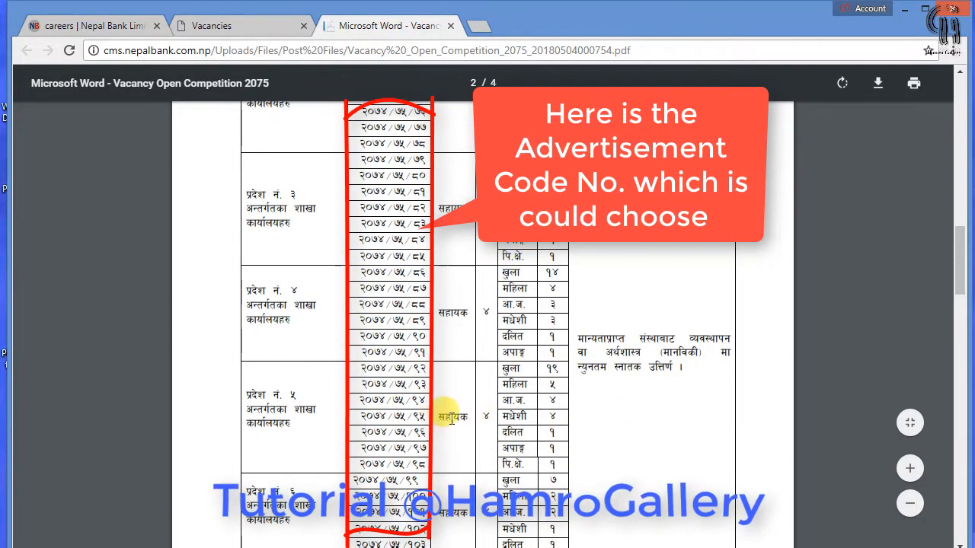
scroll(486, 418, up, 4)
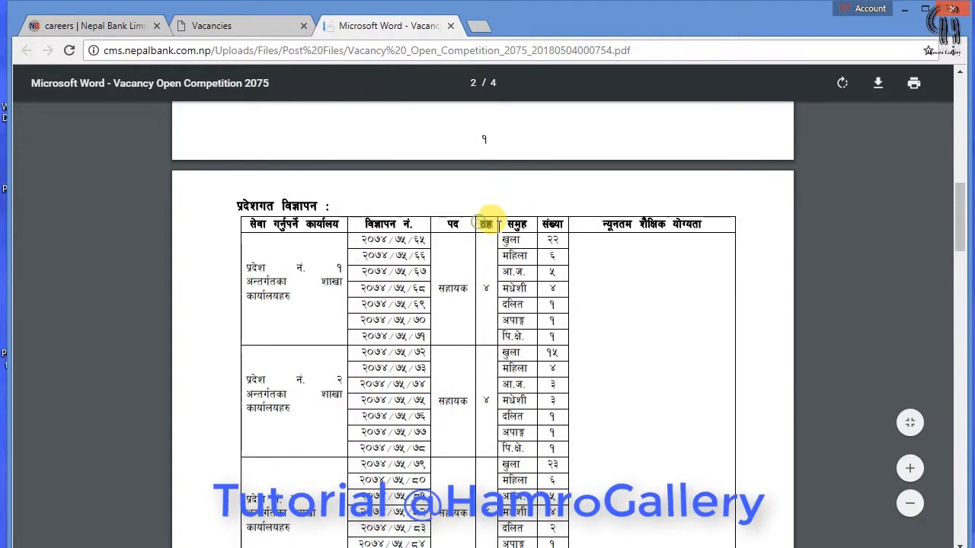
scroll(457, 185, down, 6)
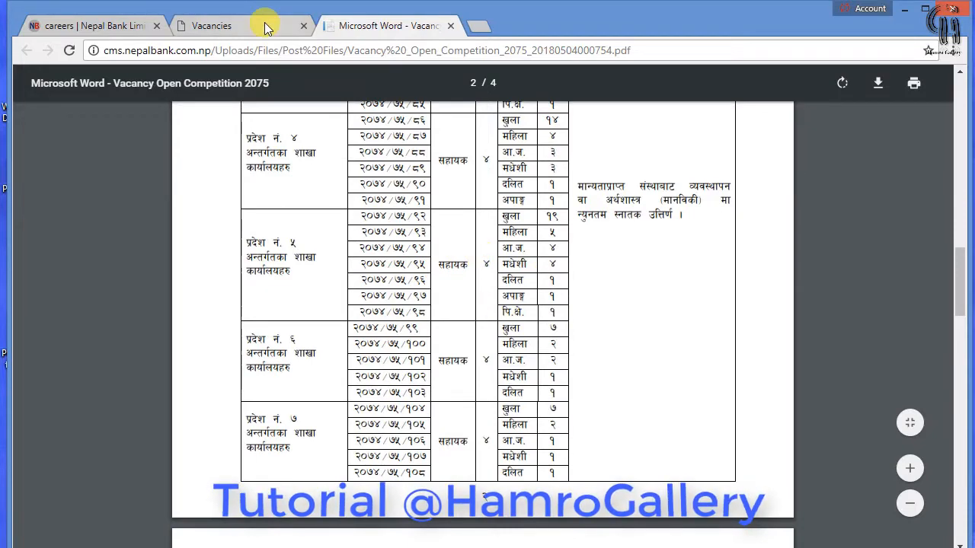
click(231, 28)
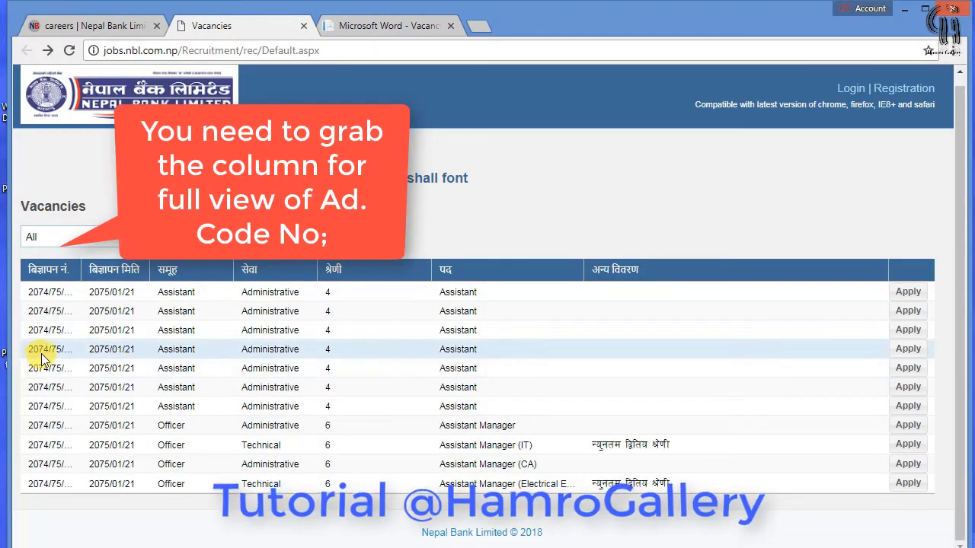
Widen the advertisement number column and apply for vacancy 2074/75/92-98
click(42, 351)
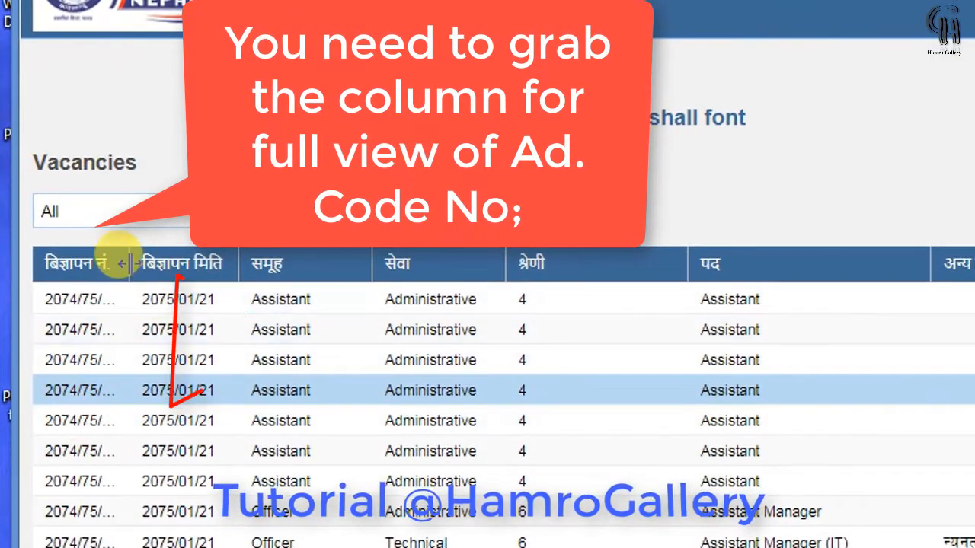
drag(126, 263, 185, 265)
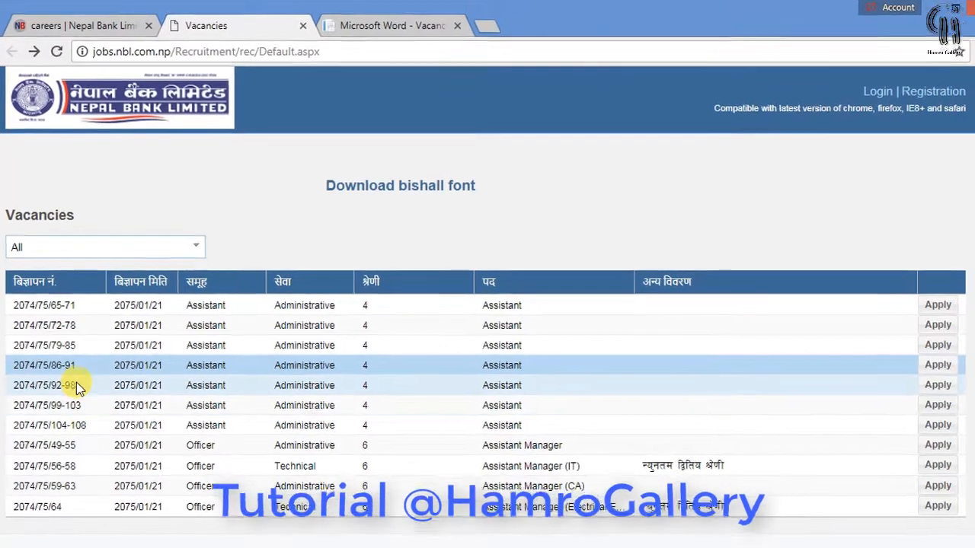
click(105, 406)
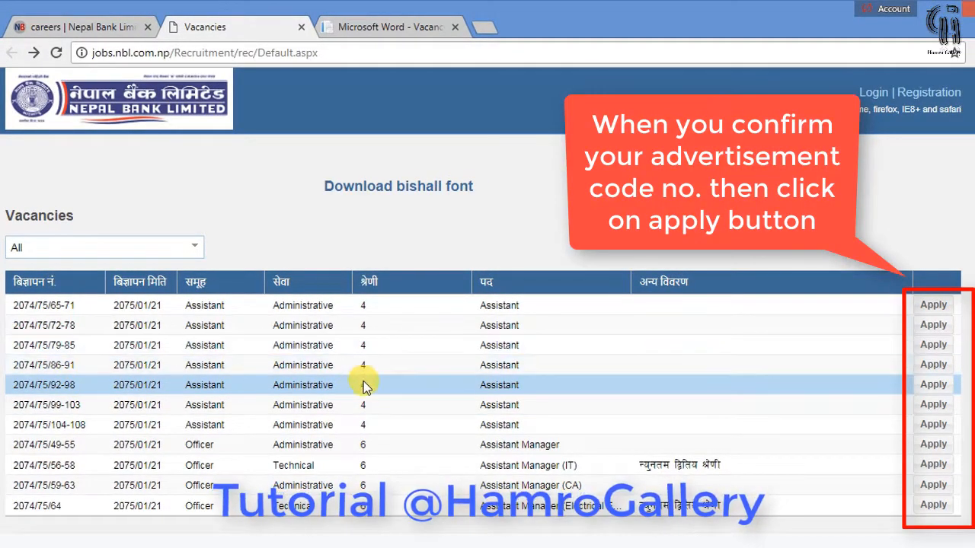
drag(105, 280, 122, 282)
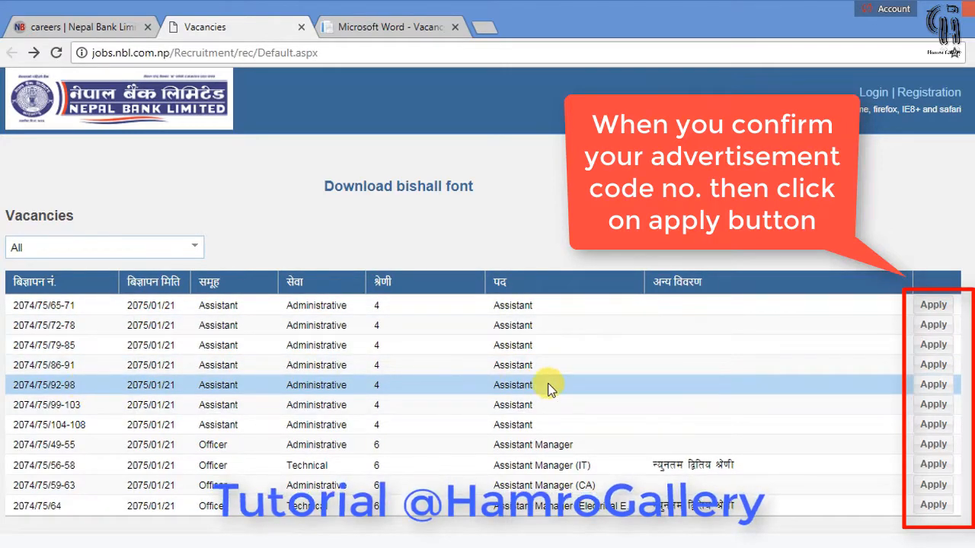
click(933, 384)
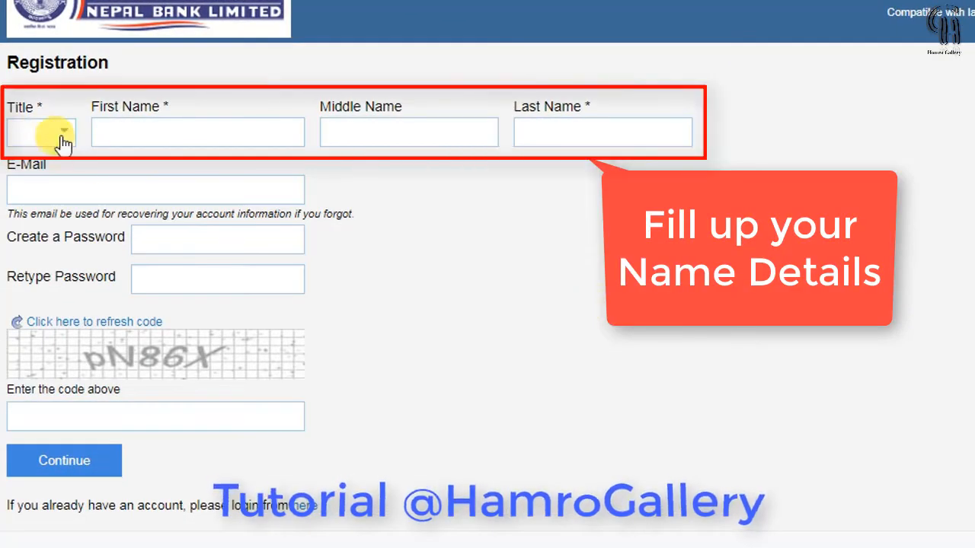
Set the title to Mr and fill in the applicant's first name, last name and e-mail address
click(63, 141)
click(63, 159)
click(182, 135)
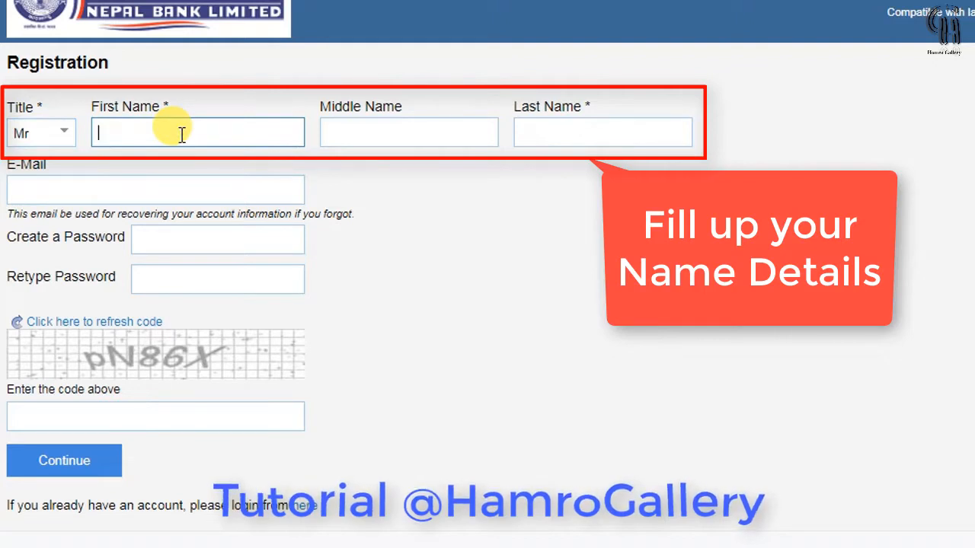
key(Tab)
key(Tab)
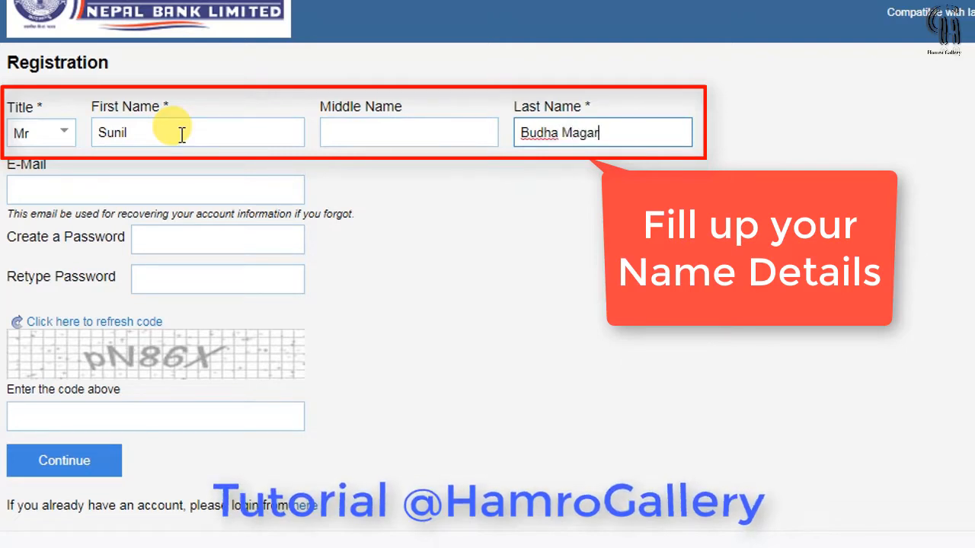
click(192, 190)
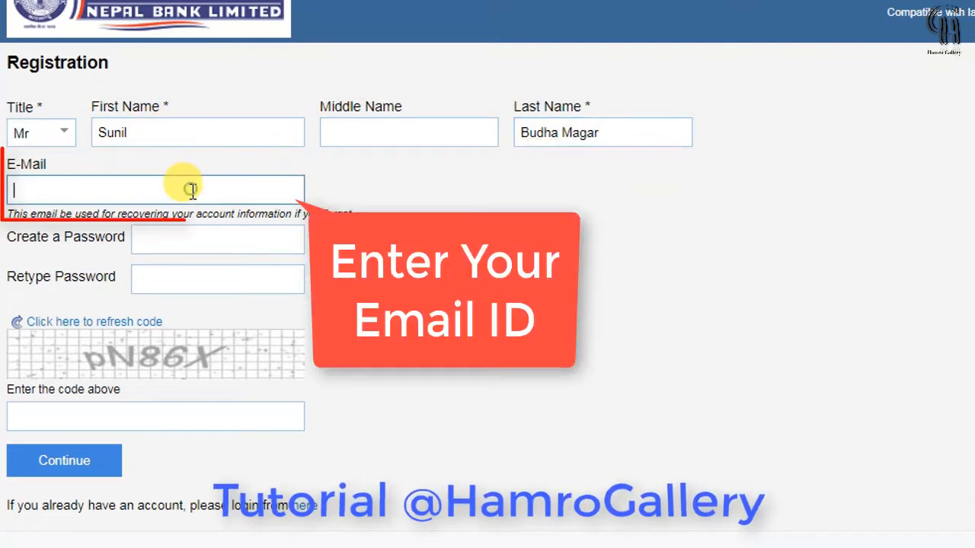
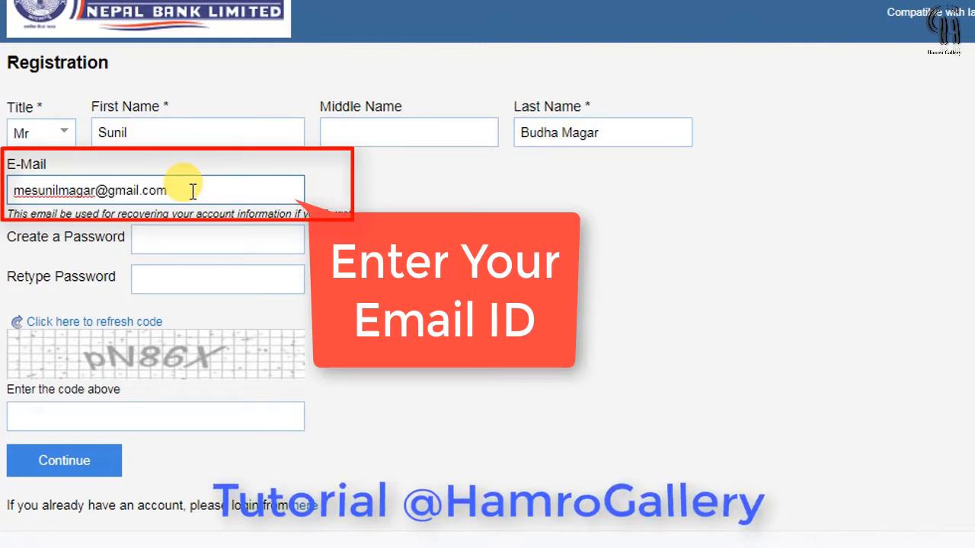
Enter and retype the account password, fill in the captcha code, and submit the registration
click(221, 239)
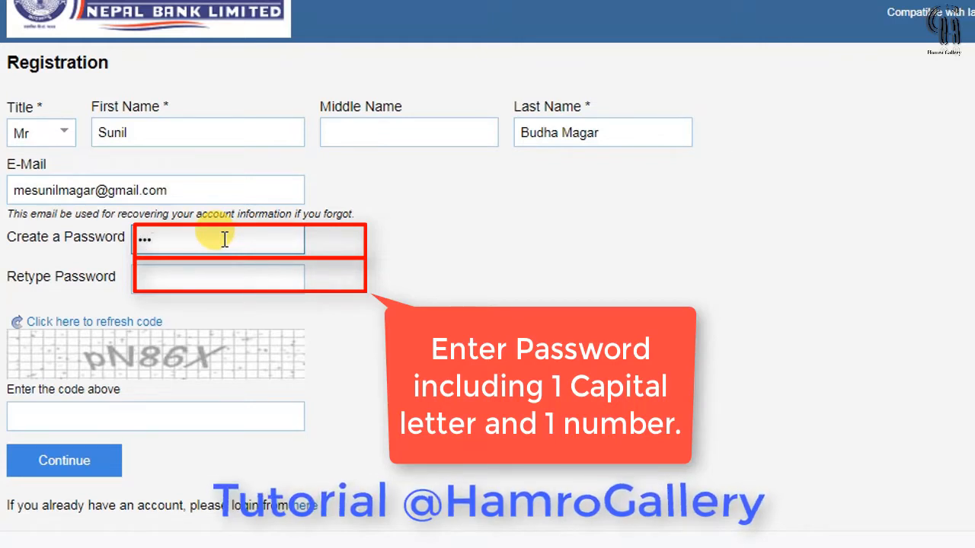
text(•••••••)
key(Tab)
text(•••)
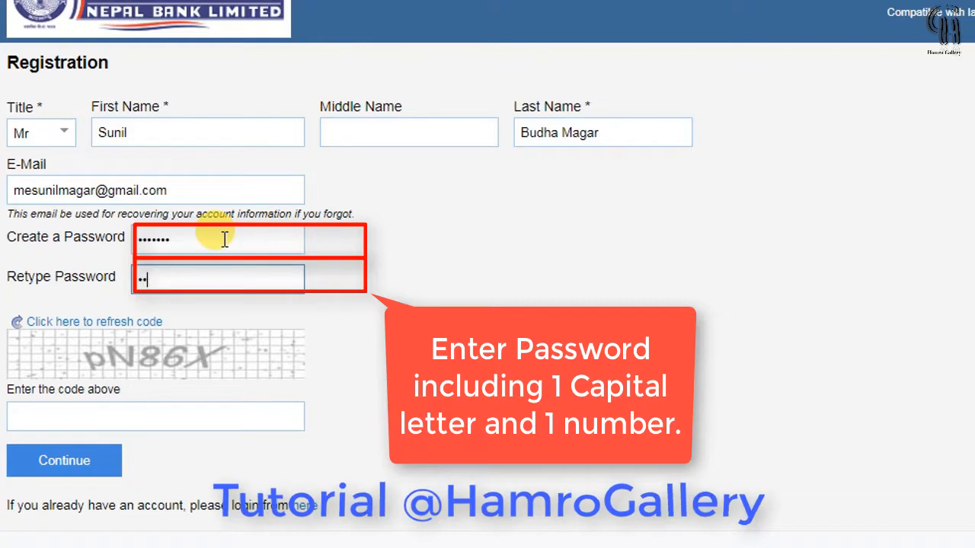
text(••••)
click(143, 410)
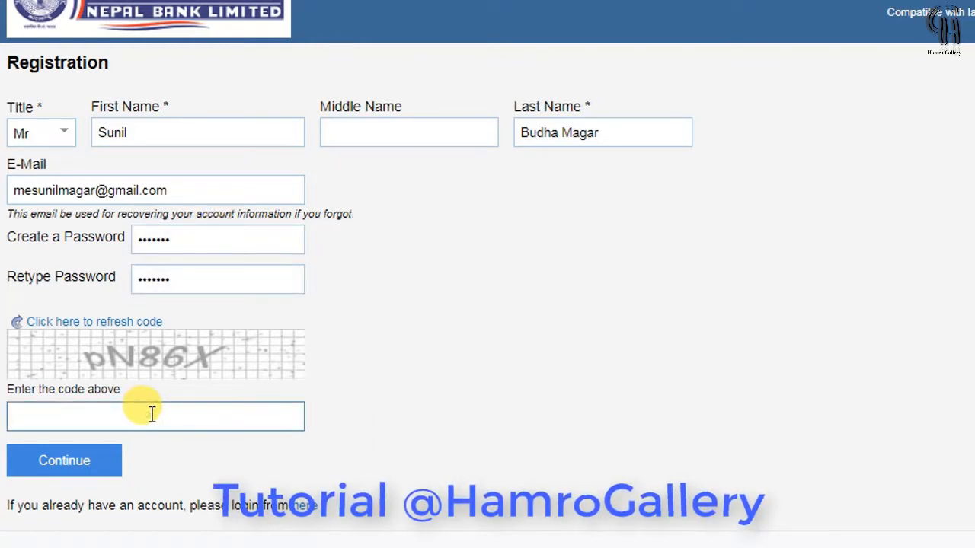
text(p)
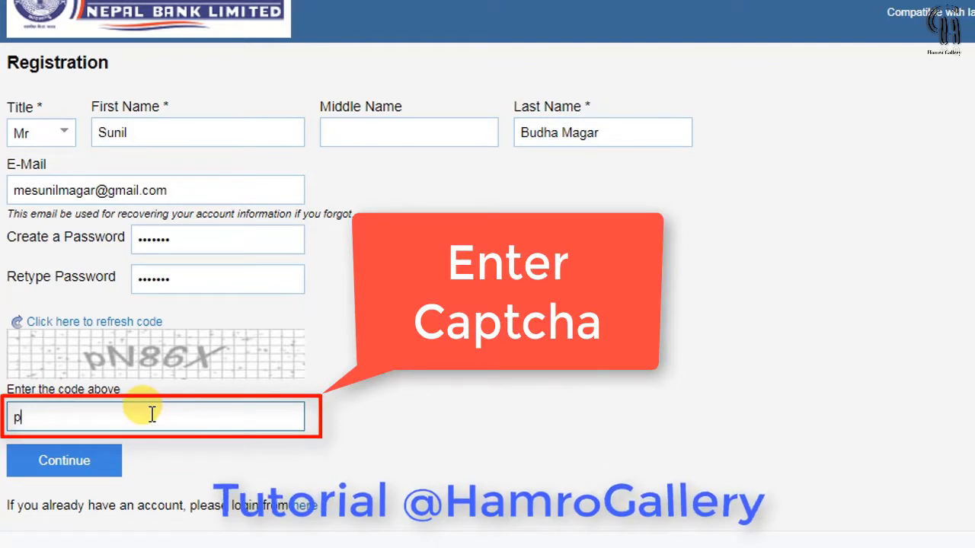
text(N86X)
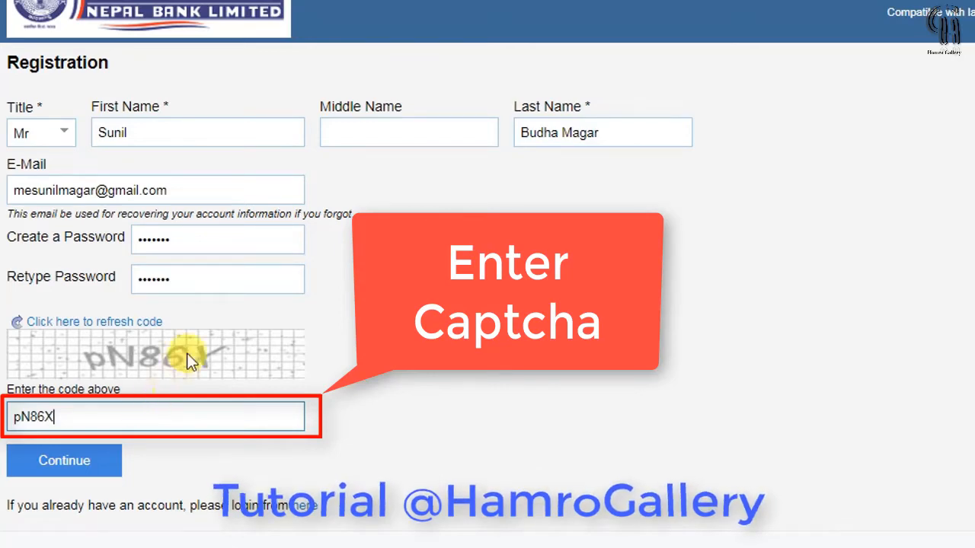
click(76, 461)
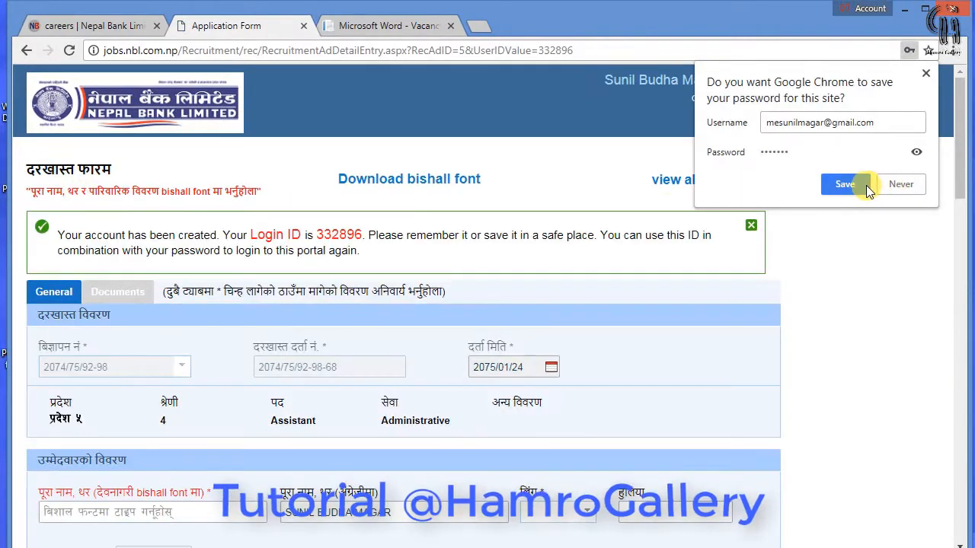
Save the new account's password in Chrome and scroll to the candidate details
click(860, 185)
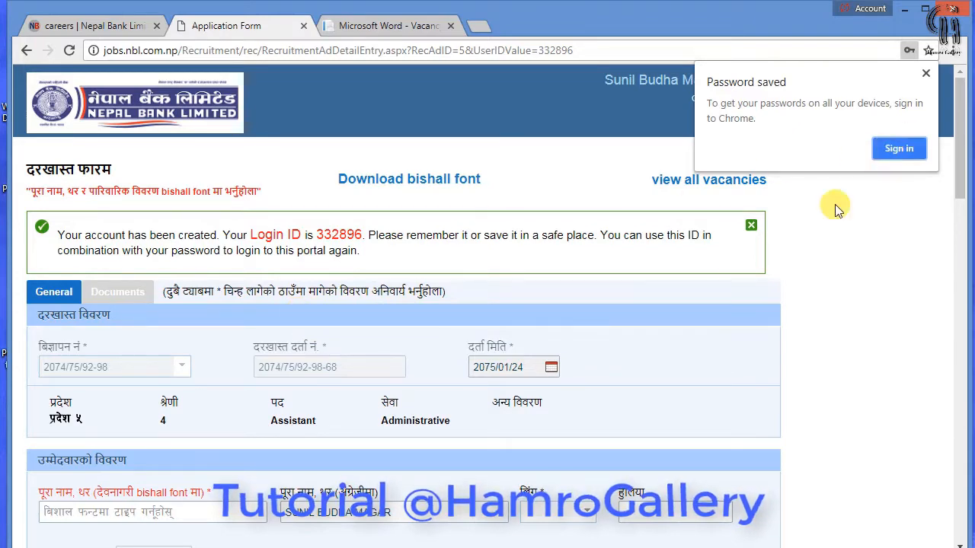
scroll(664, 338, down, 3)
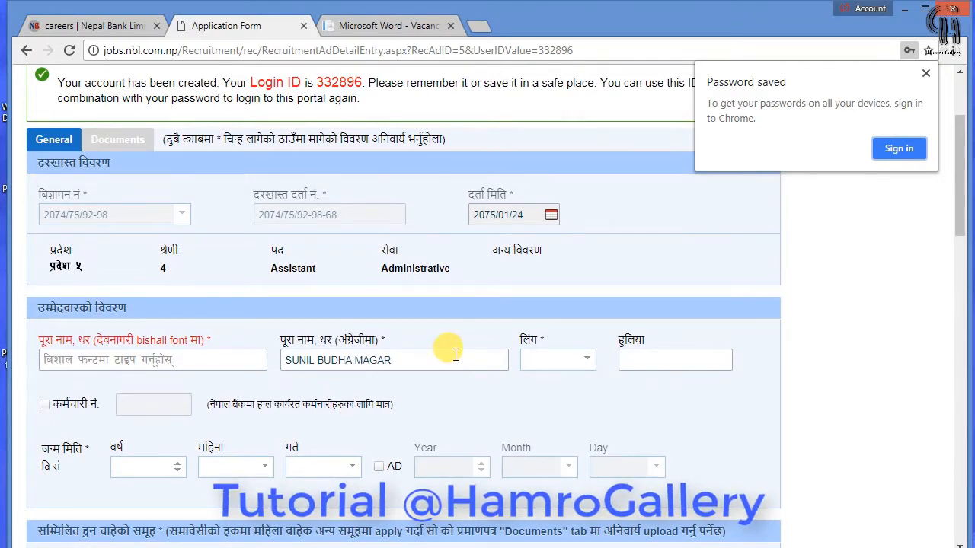
scroll(455, 355, up, 1)
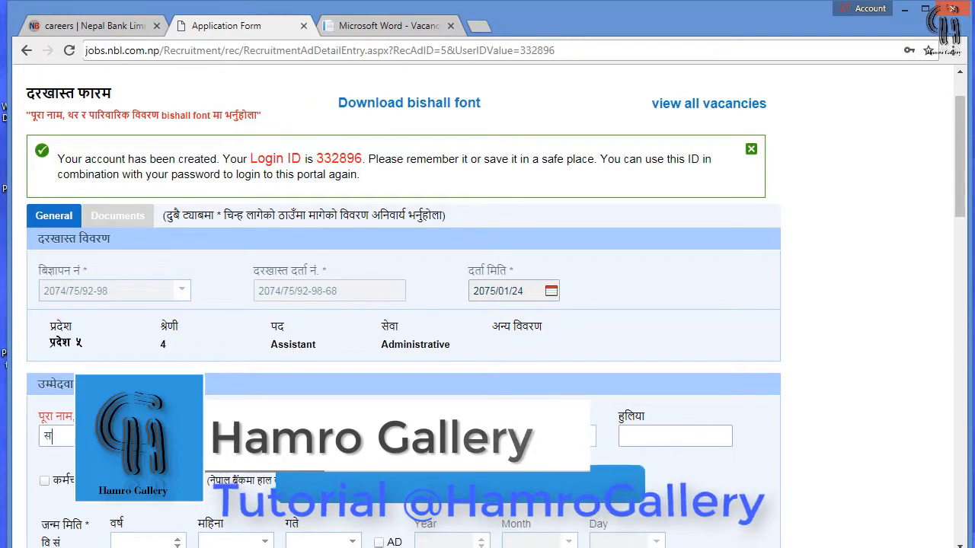
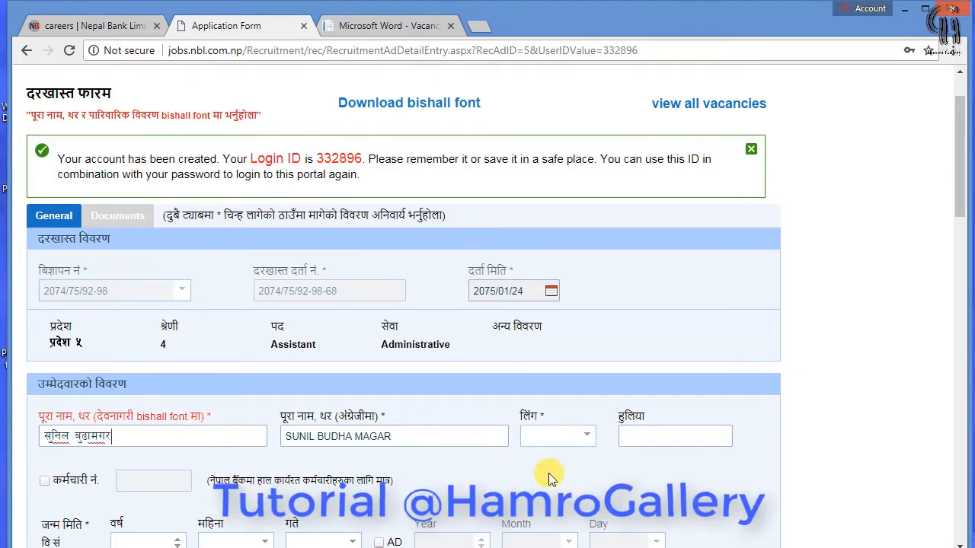
Enter the candidate's Devanagari full name and set gender to Male, leaving the employee box unticked
click(583, 437)
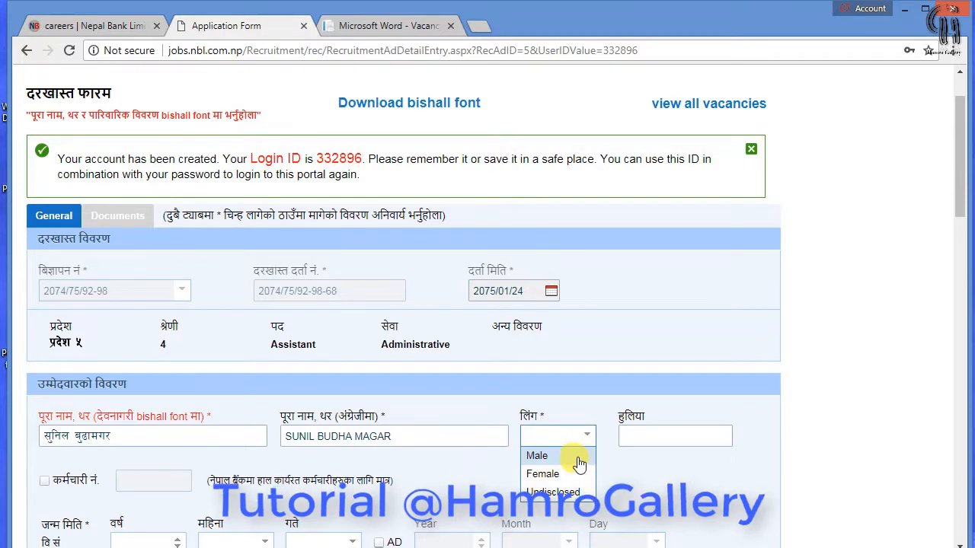
click(576, 457)
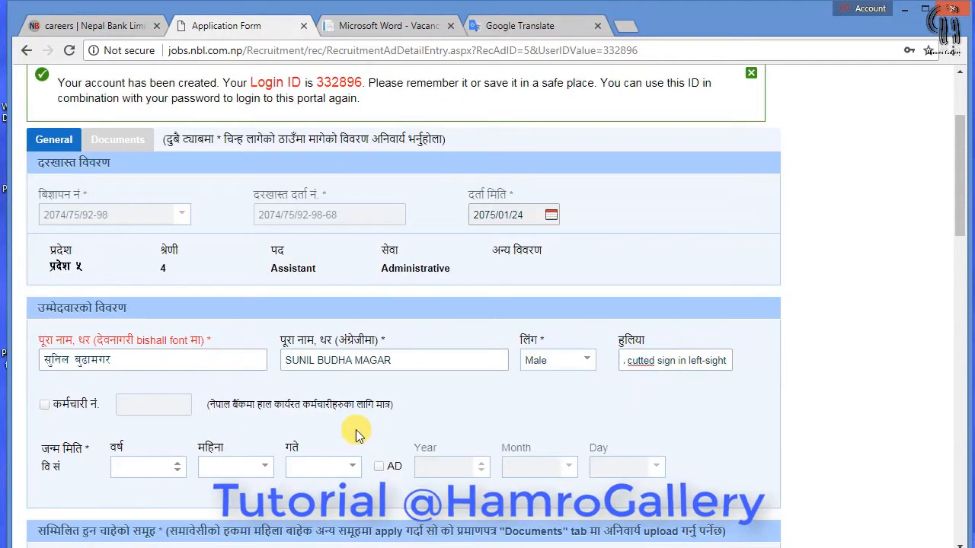
click(44, 405)
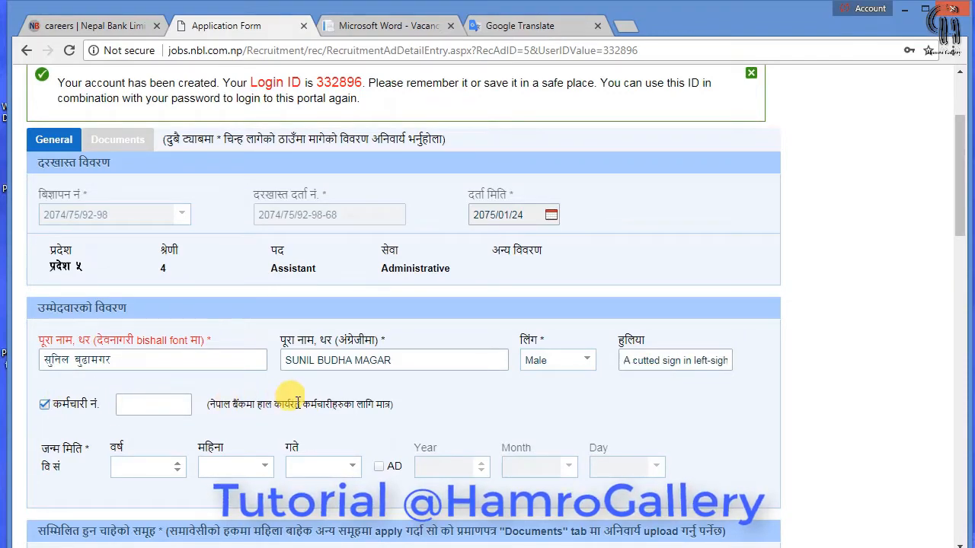
click(45, 405)
scroll(66, 407, down, 1)
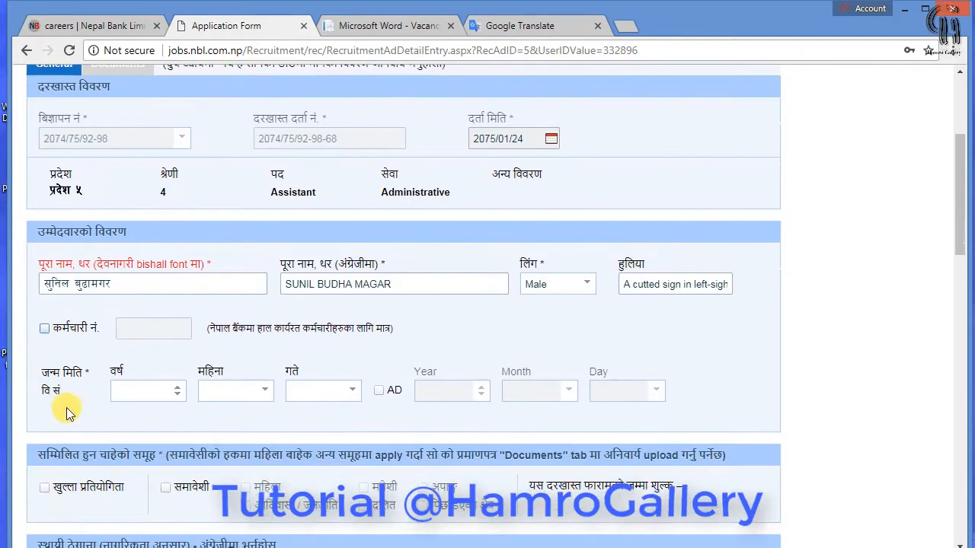
Enter the Bikram Sambat birth year, month and corrected birth day
click(174, 395)
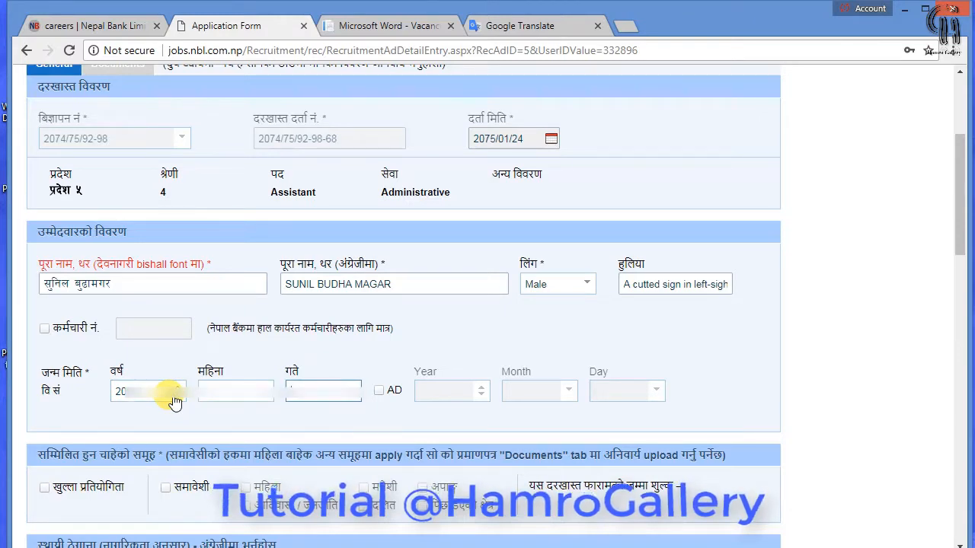
click(259, 393)
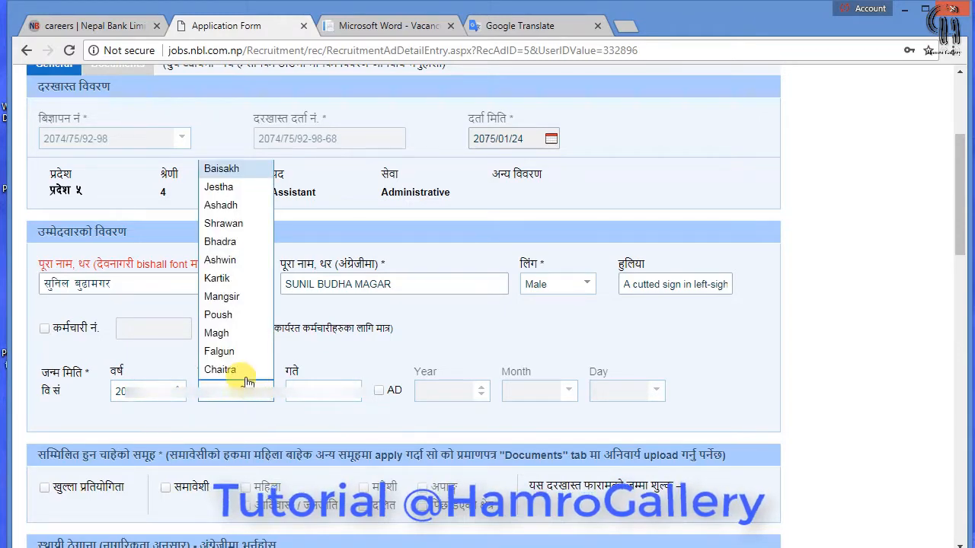
click(244, 373)
click(346, 390)
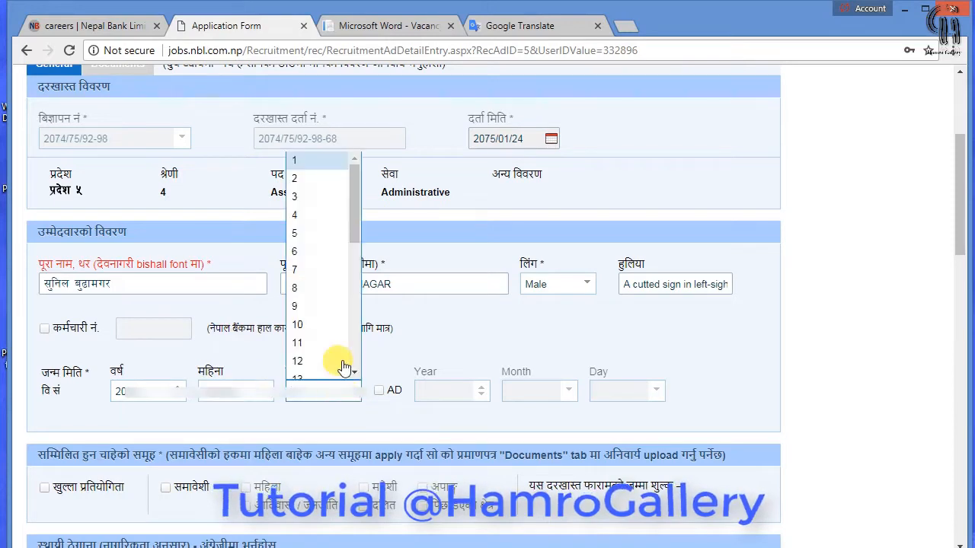
click(318, 240)
click(343, 387)
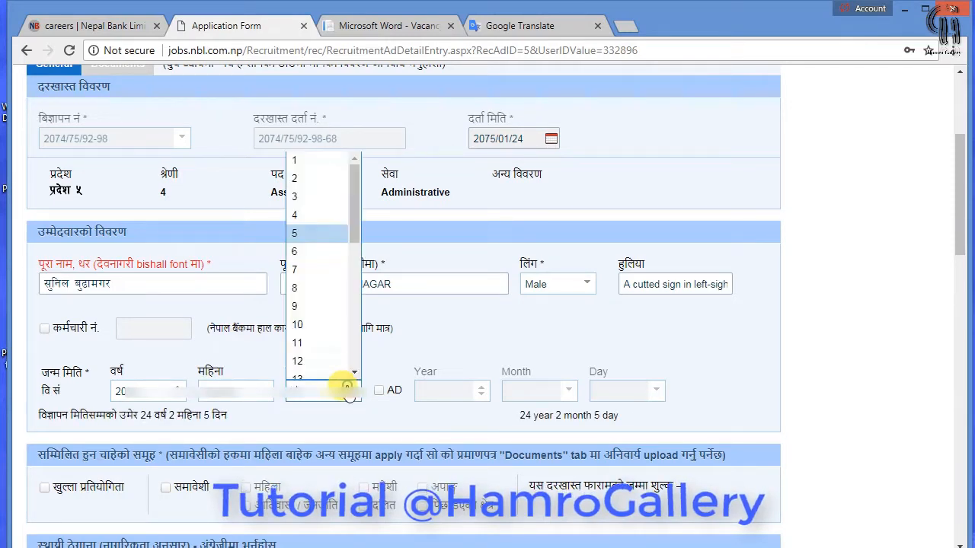
click(312, 251)
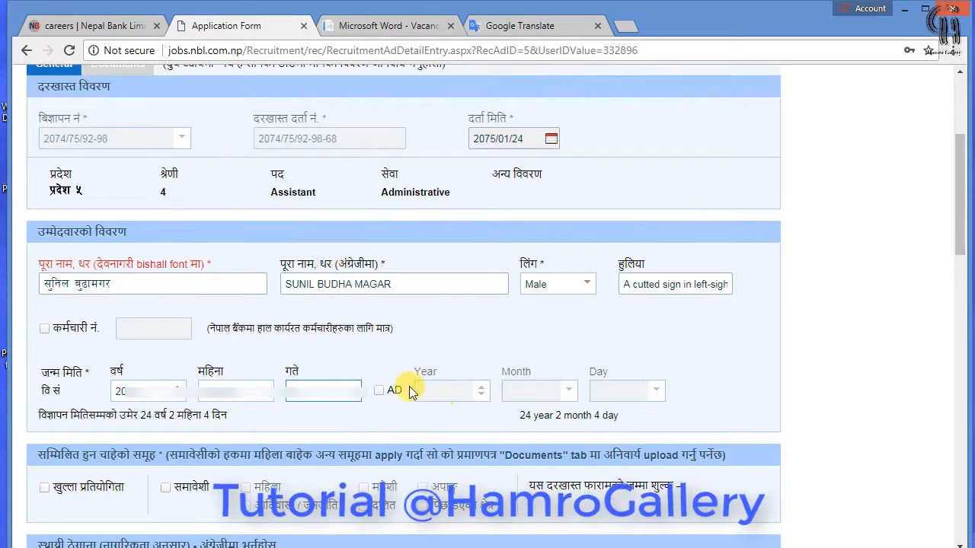
Fill in the AD birth year, month and day 19, giving an age of 24 years 2 months 4 days
click(378, 390)
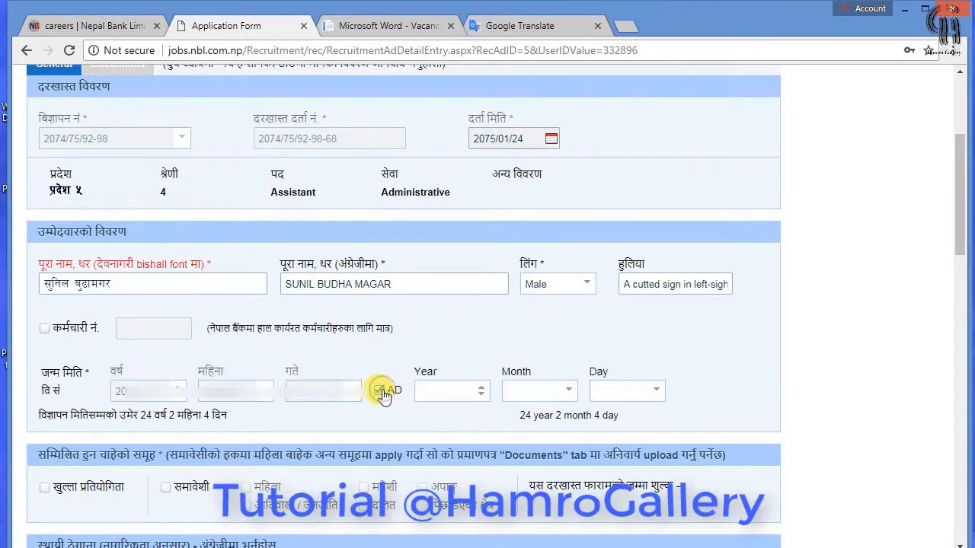
click(452, 388)
text(197)
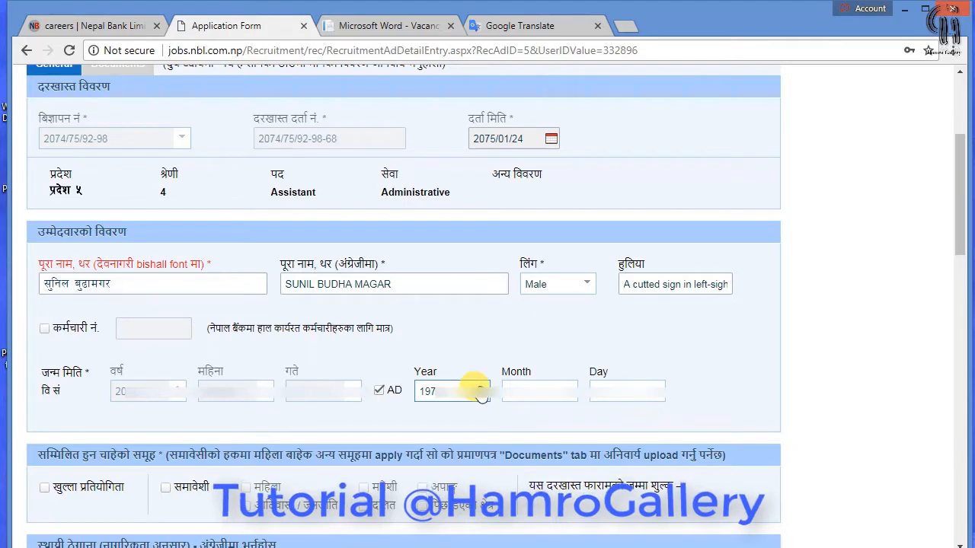
double_click(430, 391)
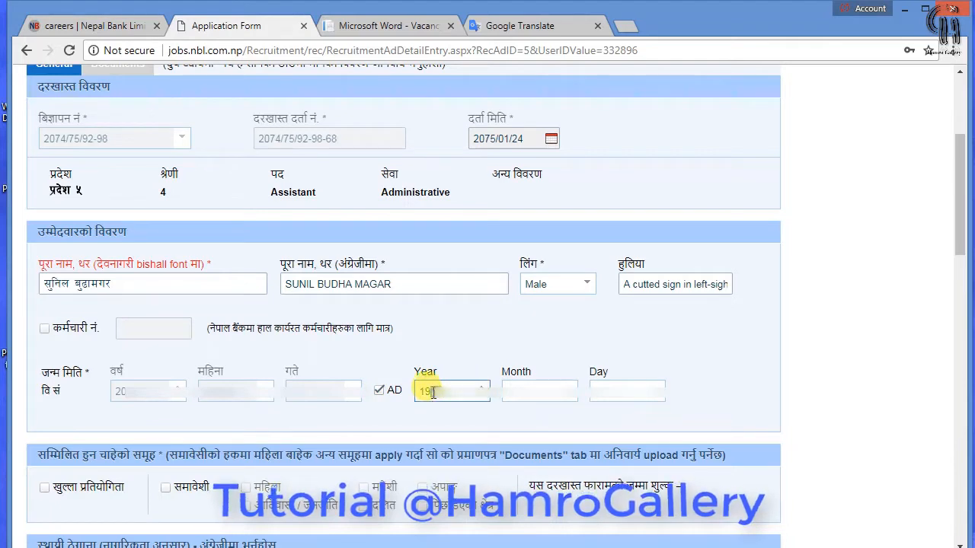
key(Tab)
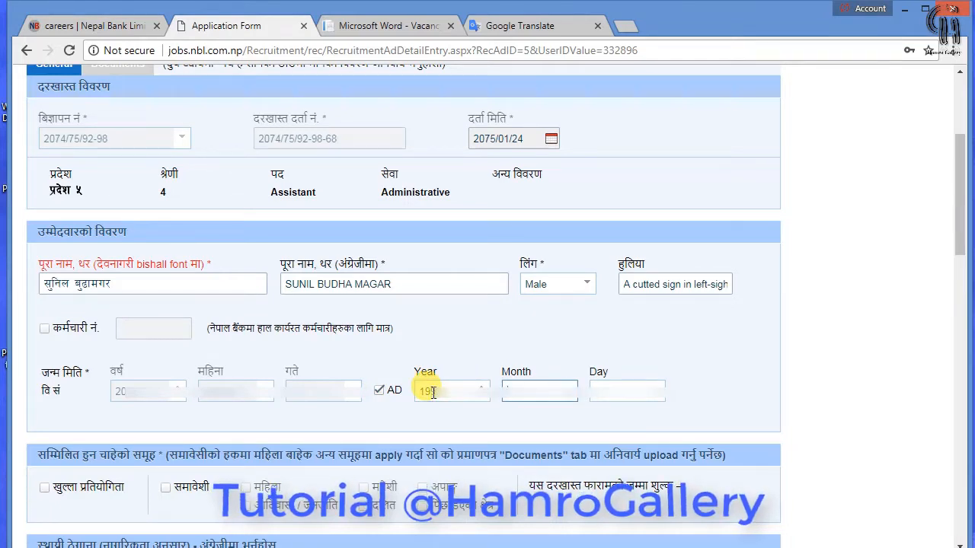
text(m)
key(Tab)
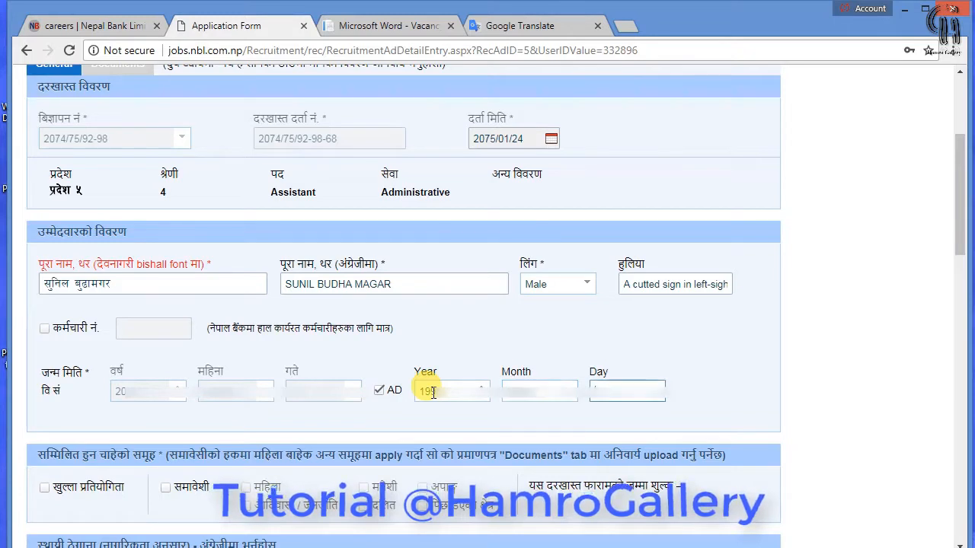
text(19)
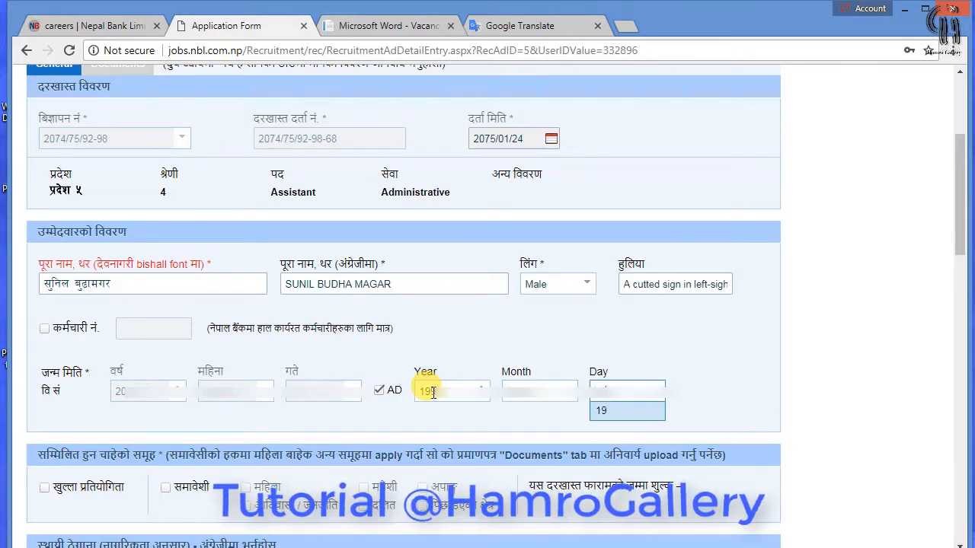
click(714, 390)
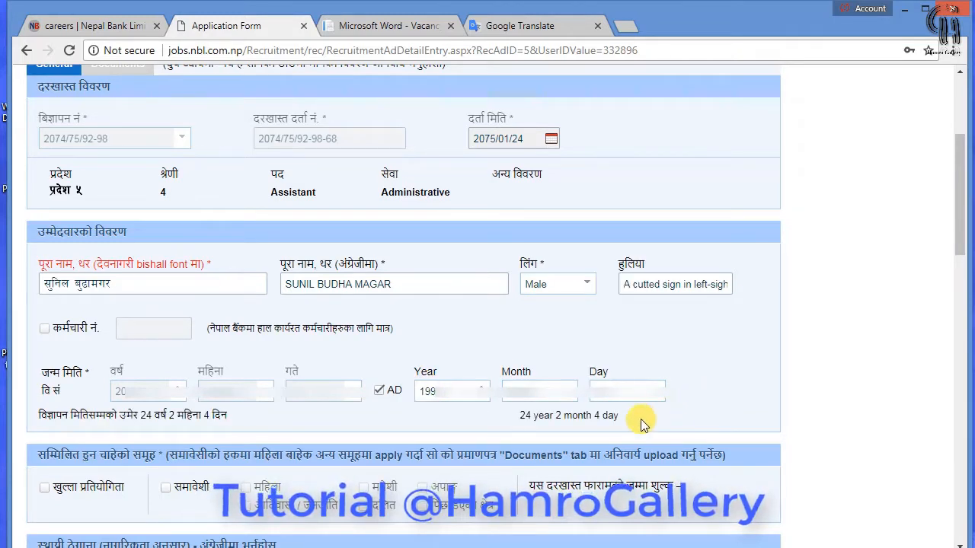
Apply under open competition and inclusive आदिवासी / जनजाति, making the fee Rs 700.00
scroll(53, 429, down, 1)
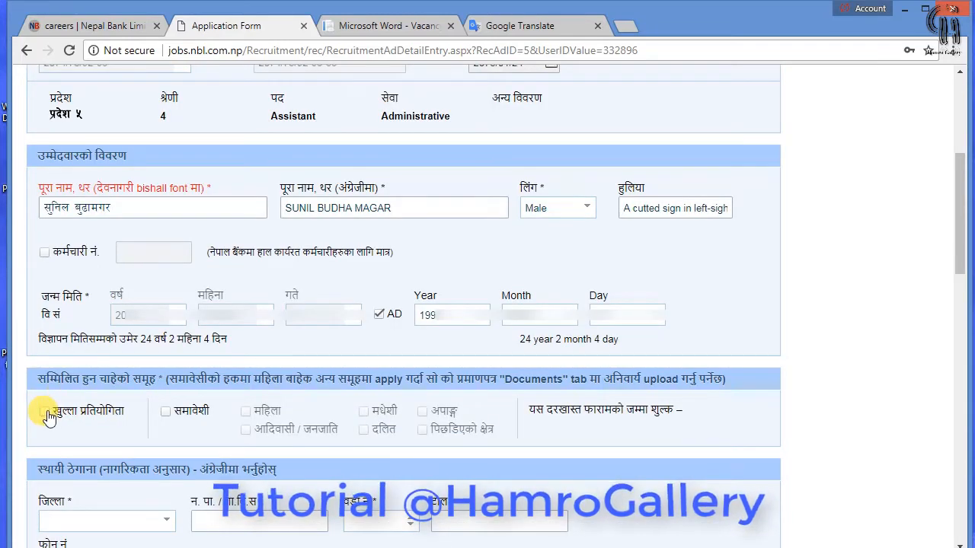
click(45, 412)
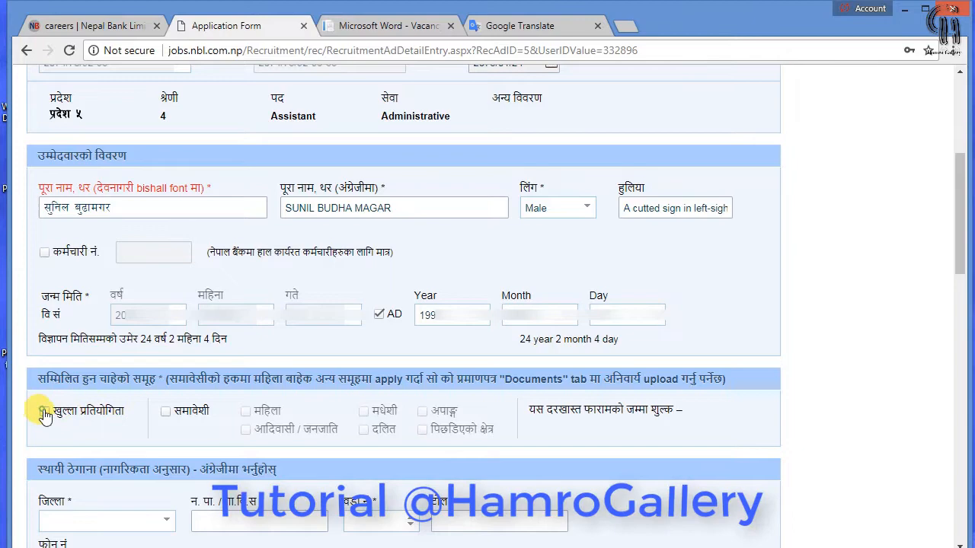
click(165, 412)
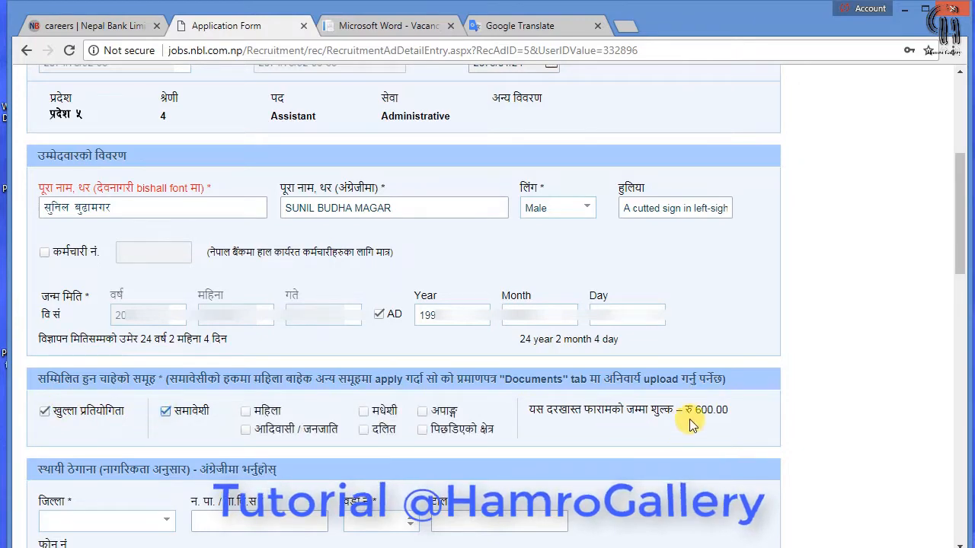
scroll(235, 407, down, 1)
click(244, 355)
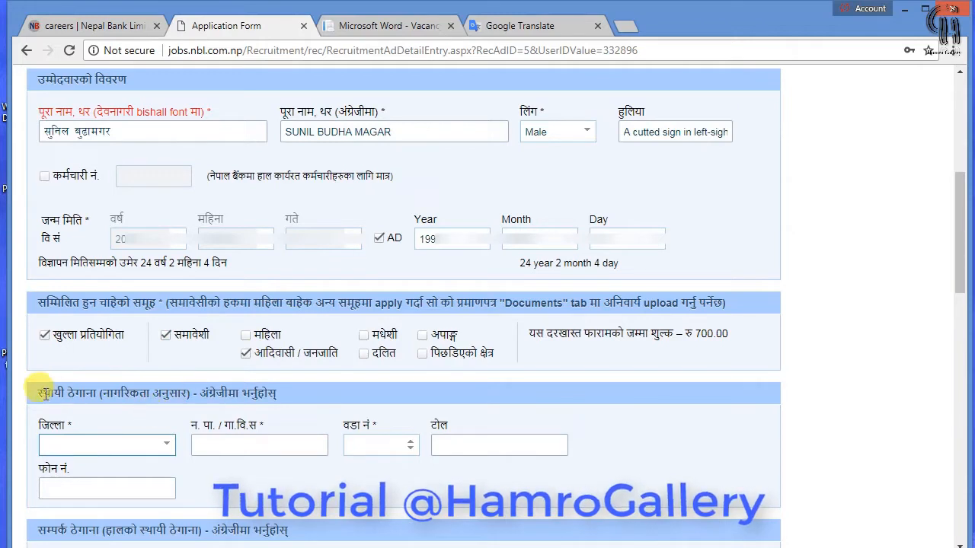
Fill the permanent address with district Rolpa, municipality, ward, tole and phone number
click(121, 443)
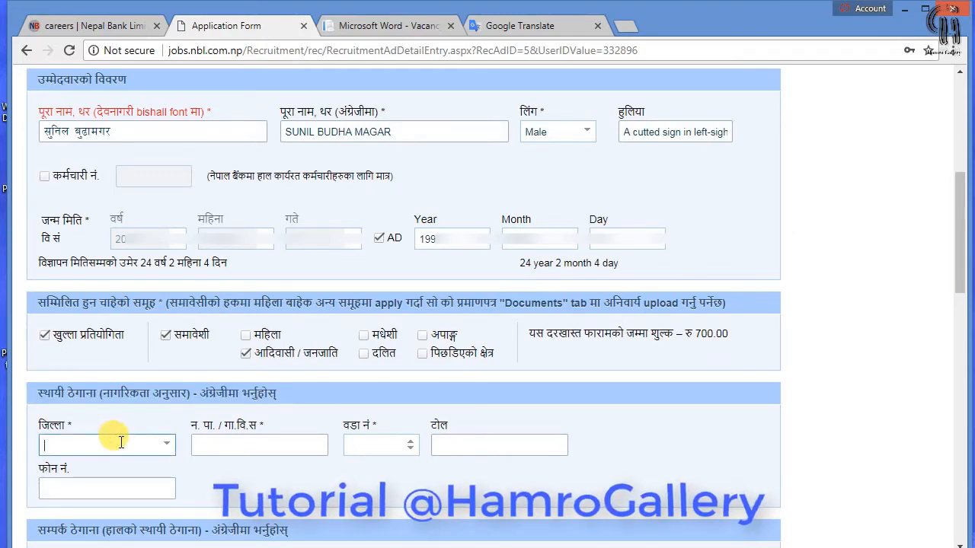
text(ro)
key(Tab)
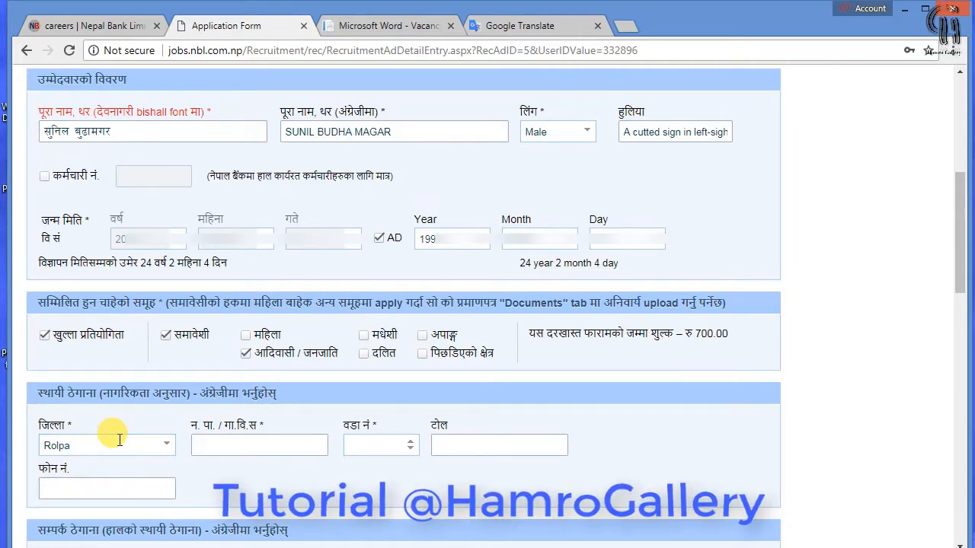
text(hwa)
drag(239, 445, 171, 451)
text(Hwama)
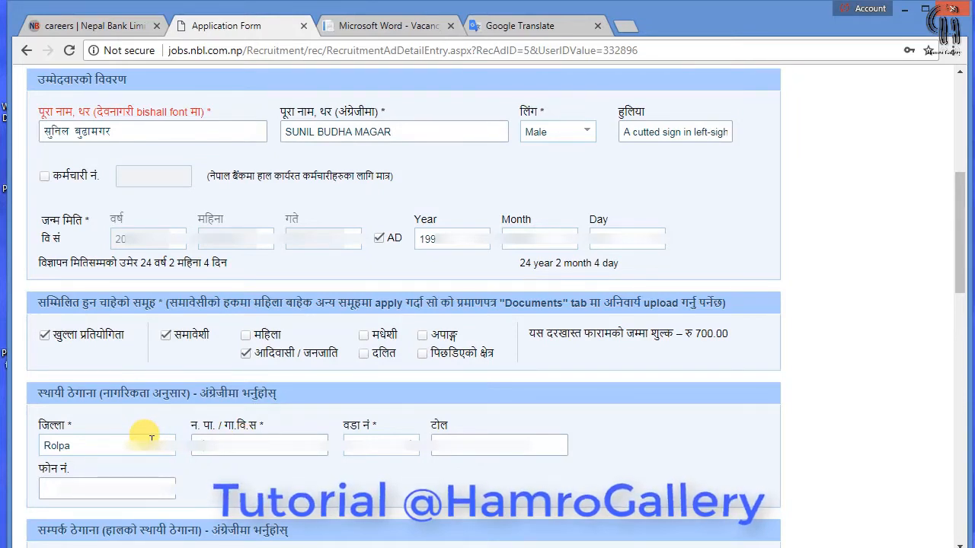
text(wama)
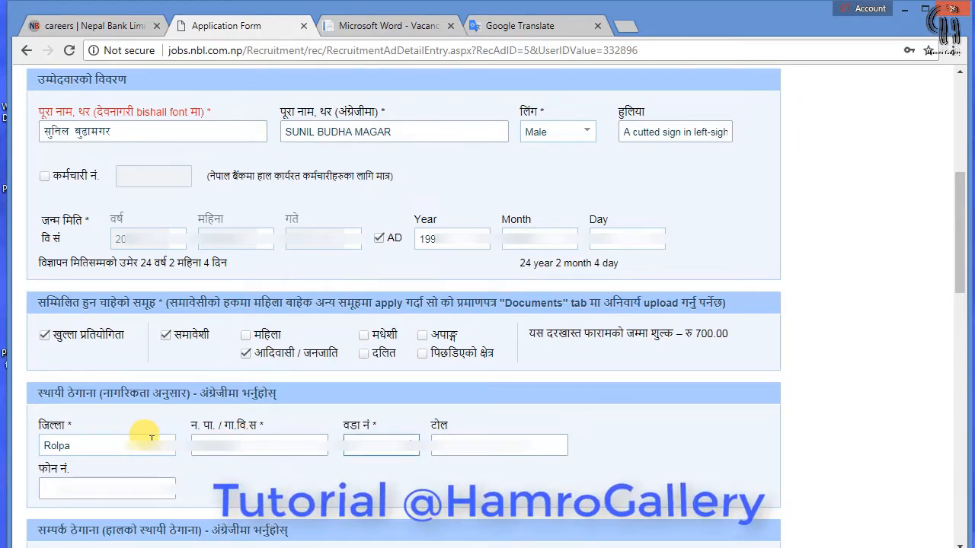
key(Tab)
click(144, 491)
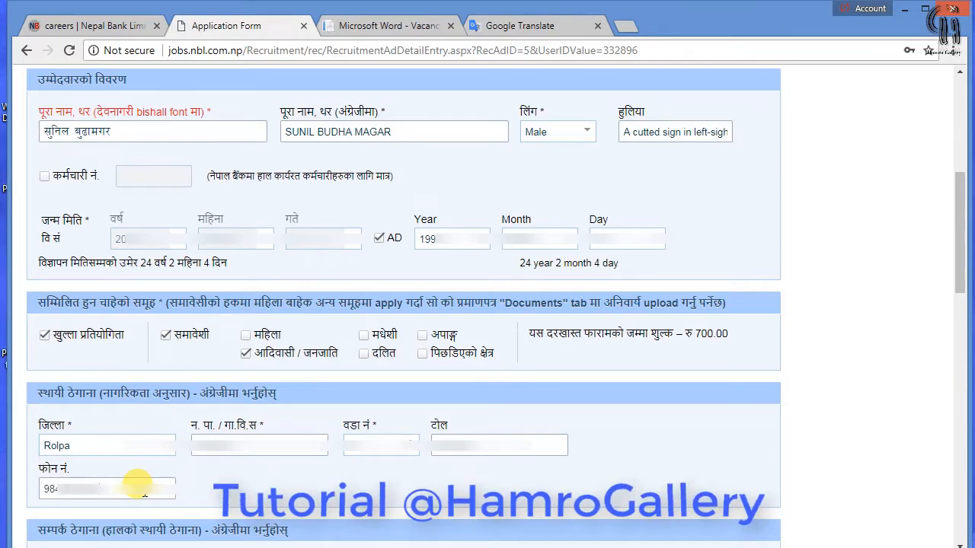
scroll(266, 487, down, 3)
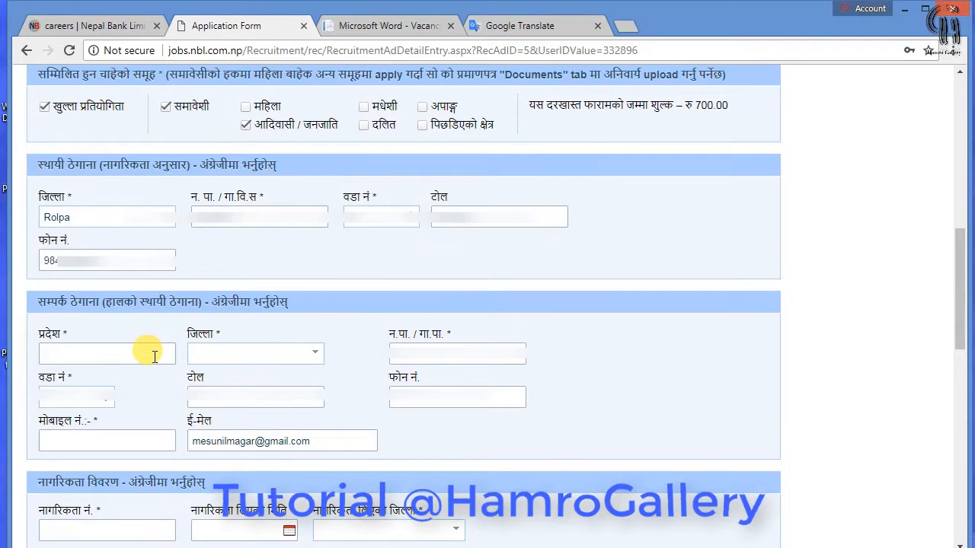
Enter province 5 and choose Rolpa as the contact address district
text(5)
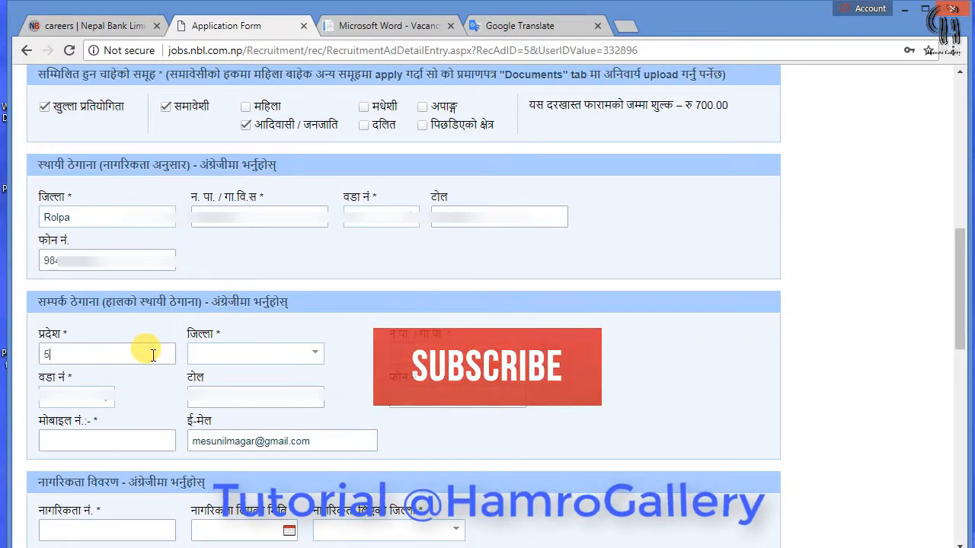
click(224, 354)
text(ro)
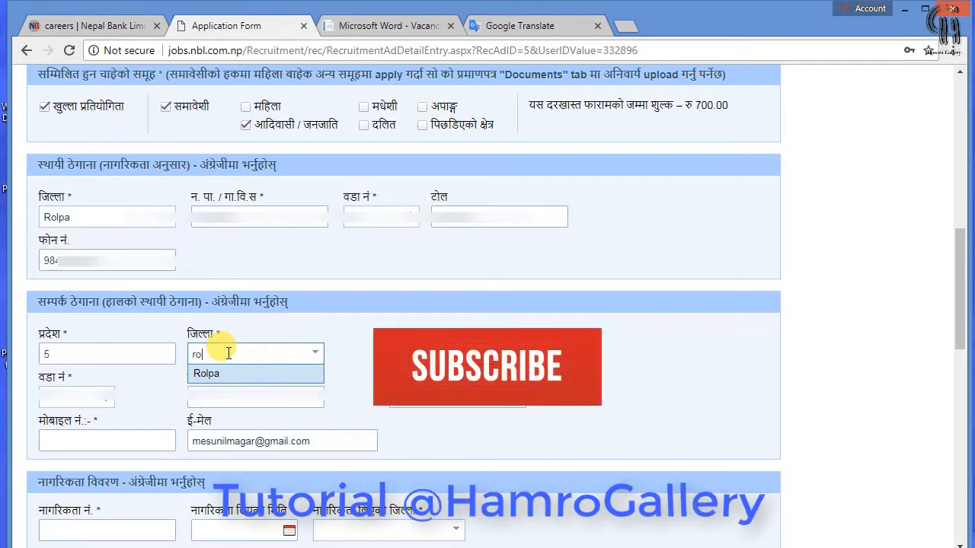
key(Return)
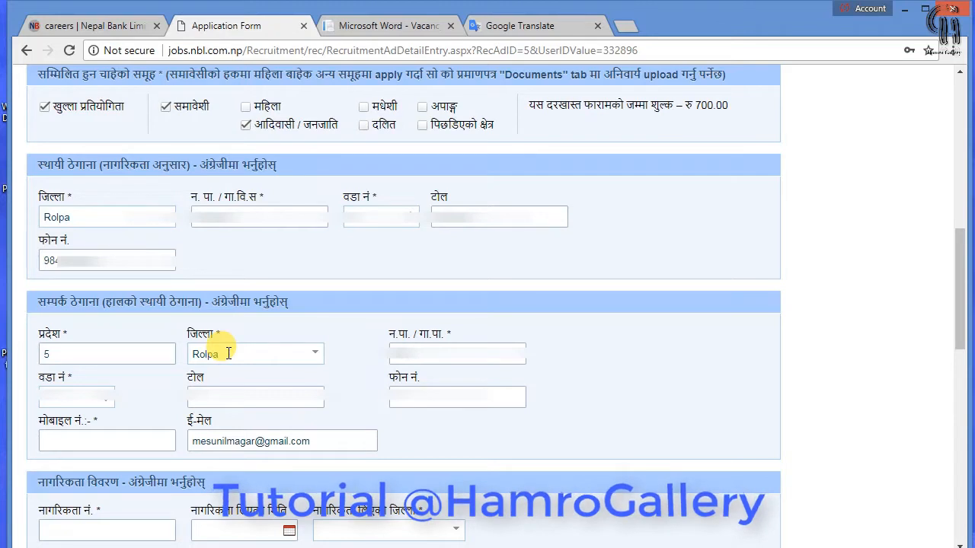
Fill the contact ward, tole and phone number, and change the municipality to Rolpa
click(108, 403)
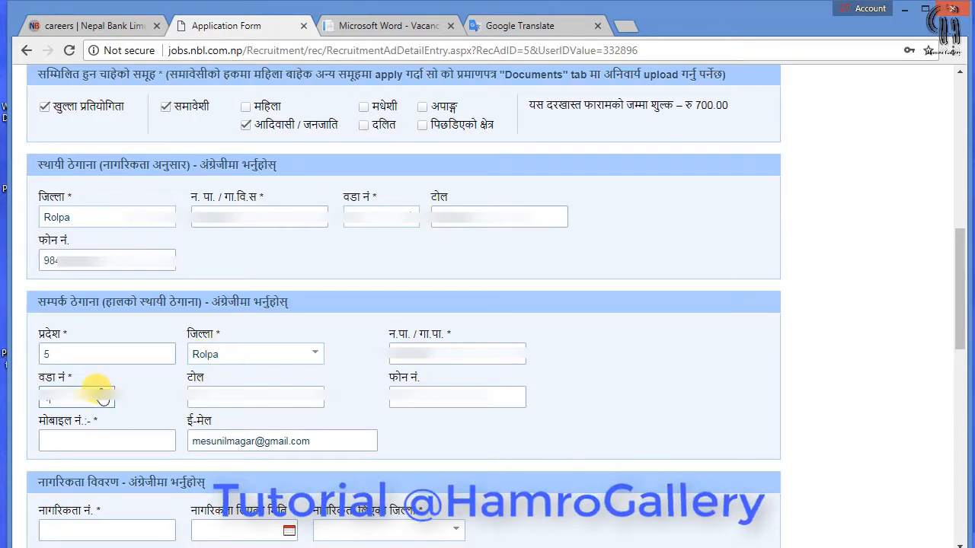
click(226, 396)
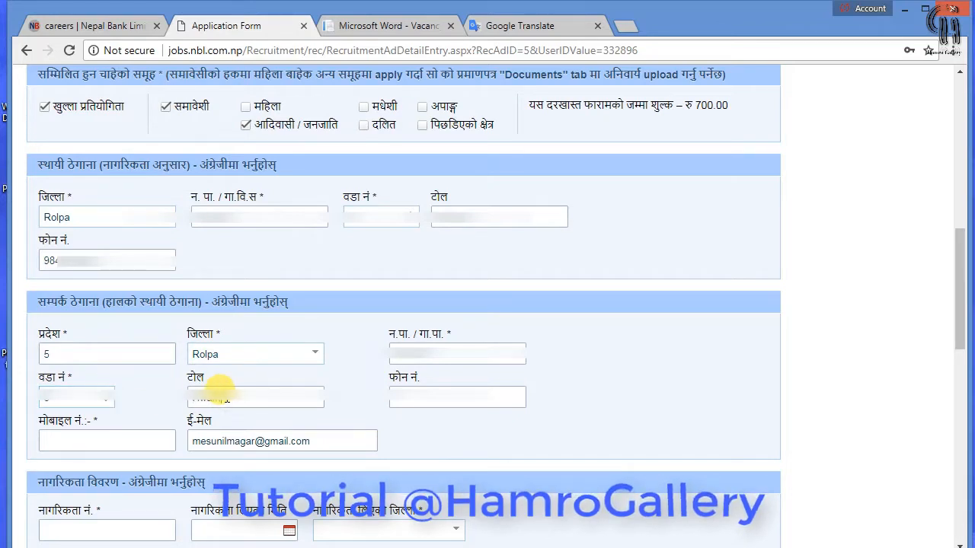
click(426, 394)
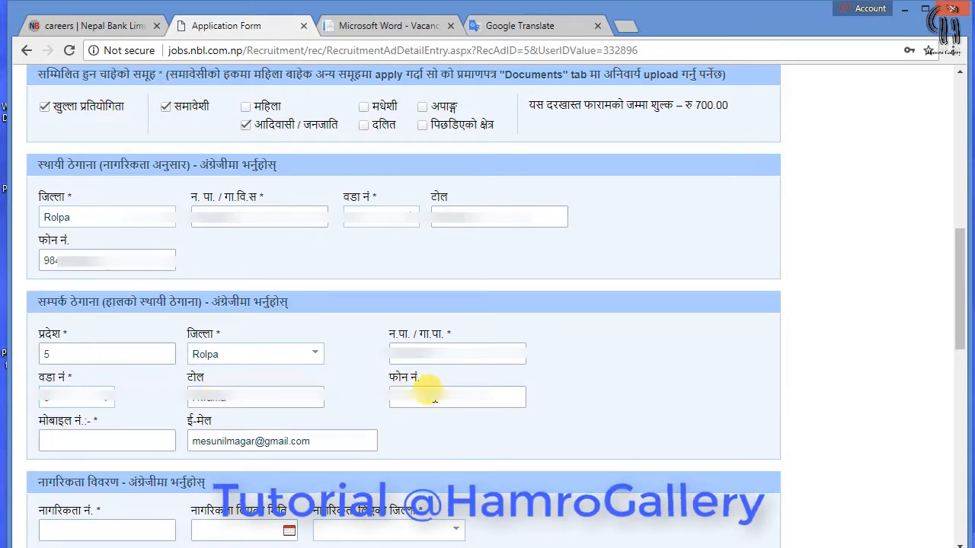
text(984*******)
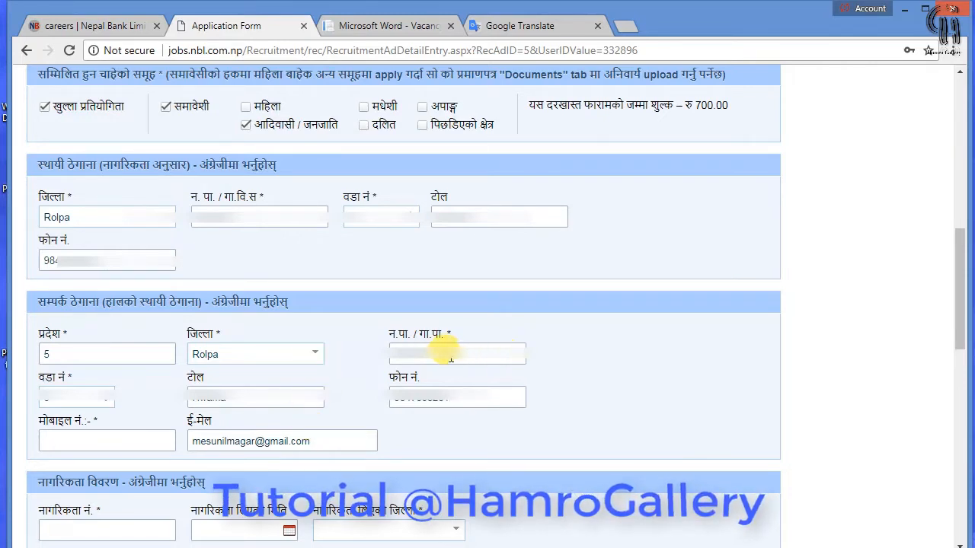
drag(447, 354, 354, 357)
text(Rolpa)
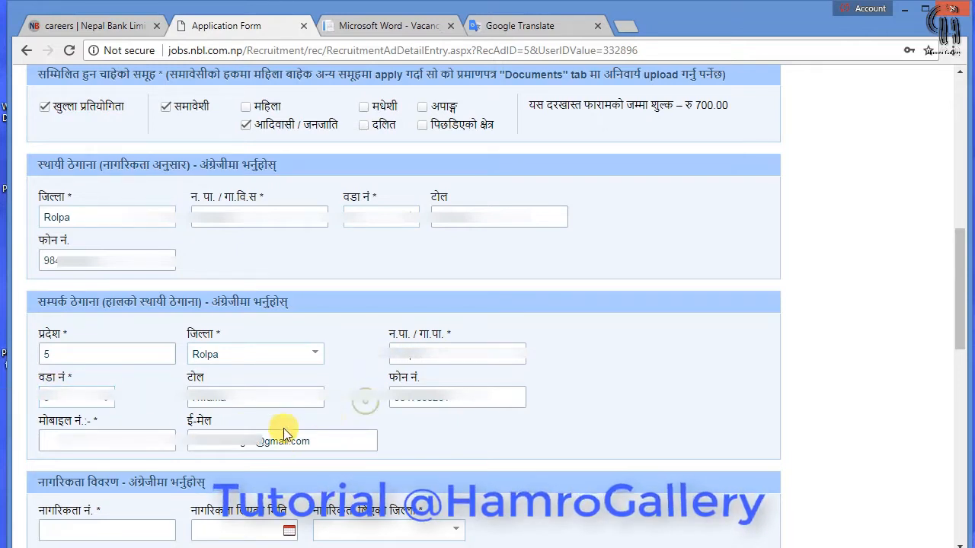
Enter the contact mobile number and clear the phone number field
click(133, 435)
text(984)
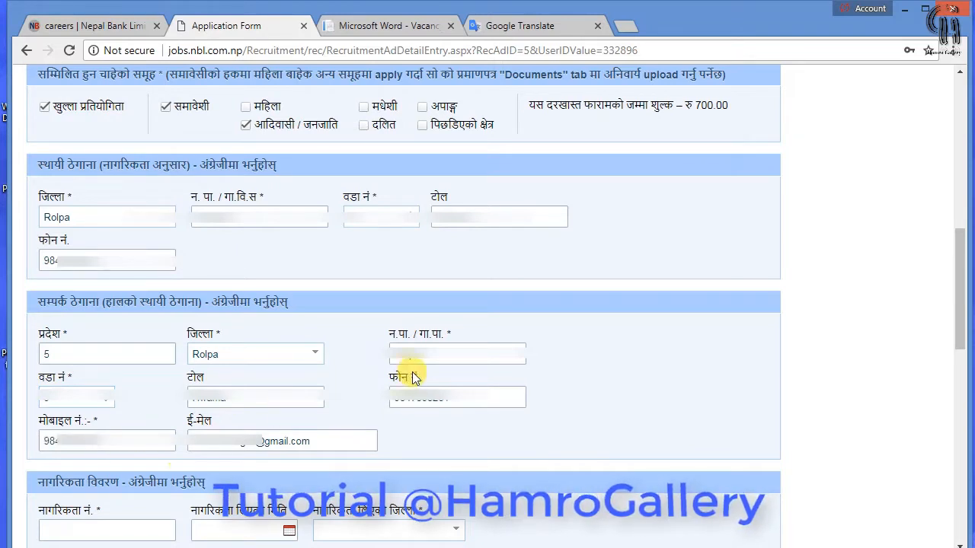
drag(467, 400, 314, 405)
key(BackSpace)
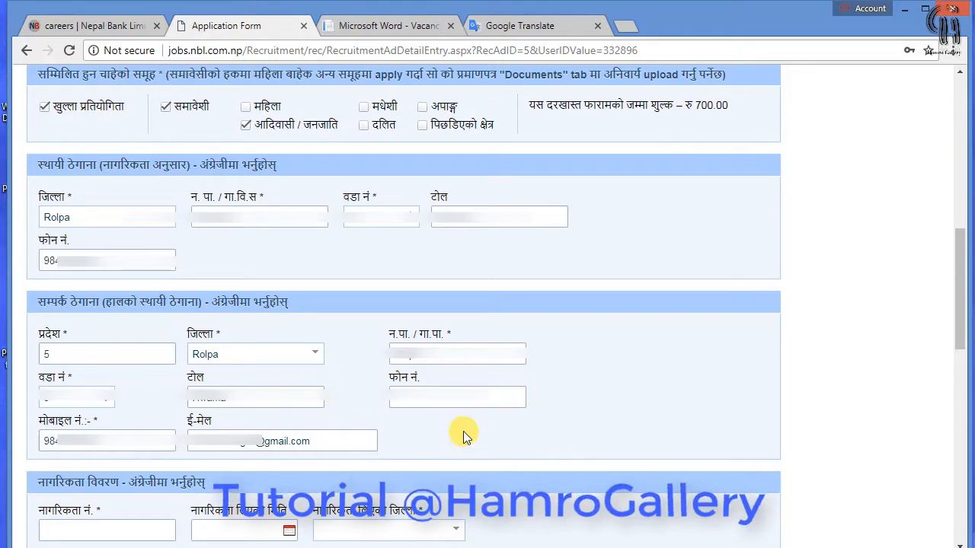
scroll(463, 431, down, 1)
Enter the citizenship certificate number
scroll(463, 439, down, 1)
click(102, 377)
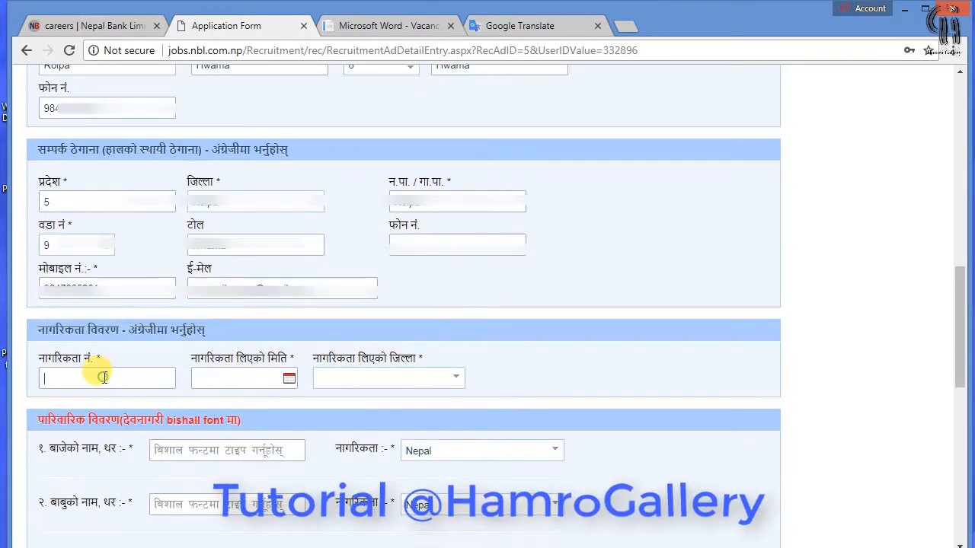
scroll(101, 375, down, 2)
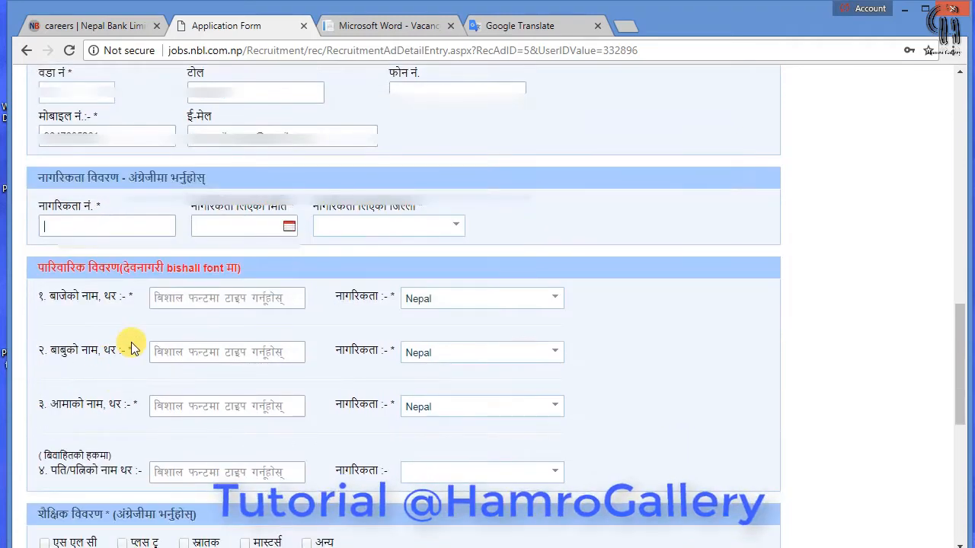
text(****)
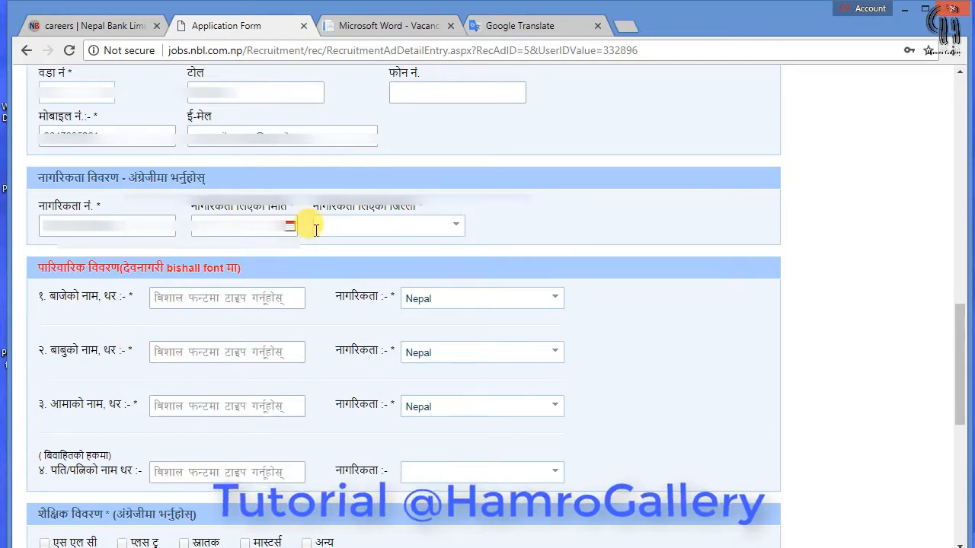
Check the issue-date calendar, then pick the citizenship-issuing district from the list
scroll(261, 371, up, 2)
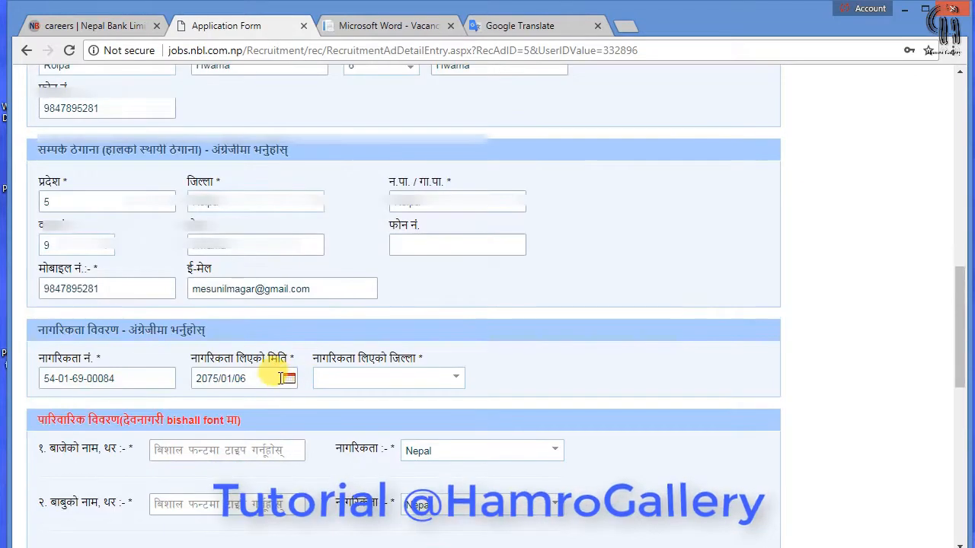
click(259, 369)
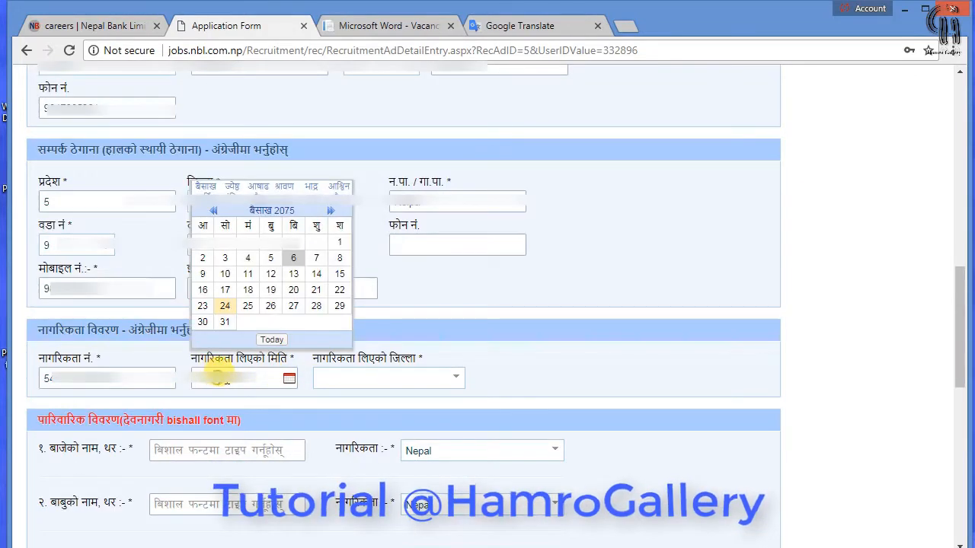
click(323, 376)
click(458, 377)
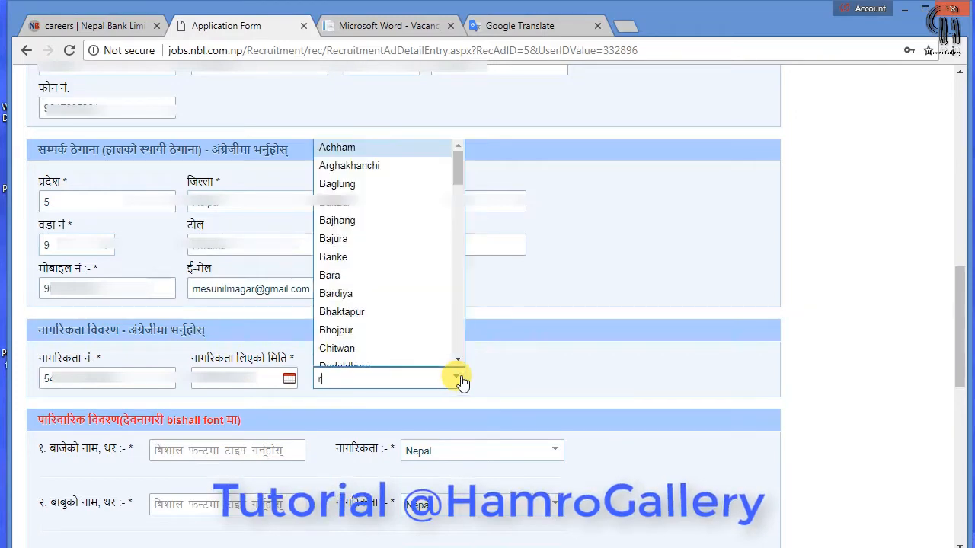
text(r)
click(383, 450)
scroll(204, 250, down, 3)
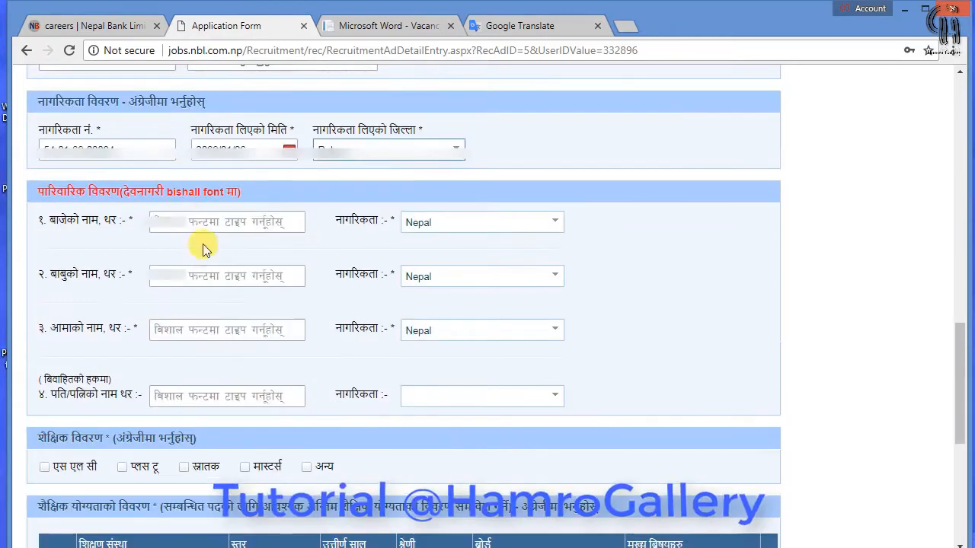
Enter the grandfather's name and keep his nationality as Nepal
click(189, 216)
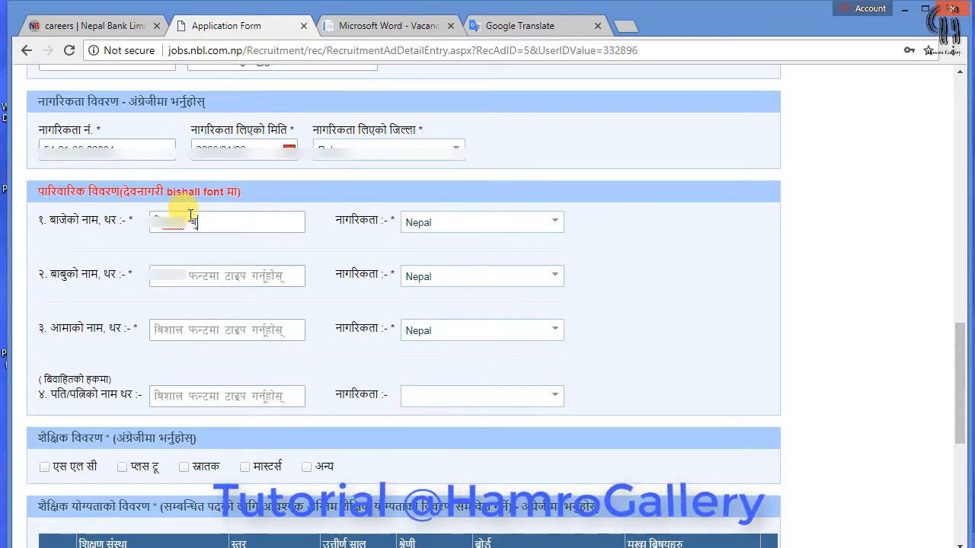
text(र)
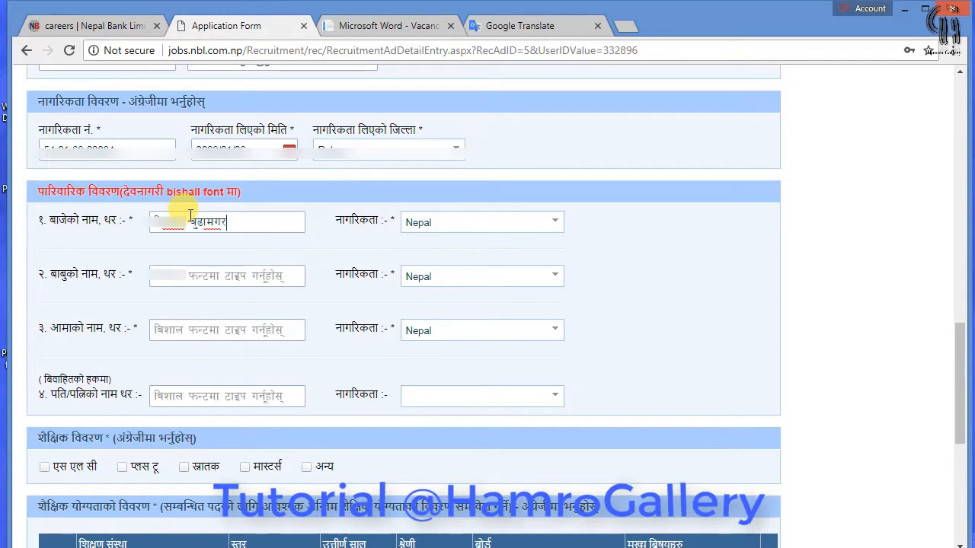
key(Tab)
key(Tab)
click(562, 222)
click(560, 221)
Enter the father's and mother's names
click(178, 274)
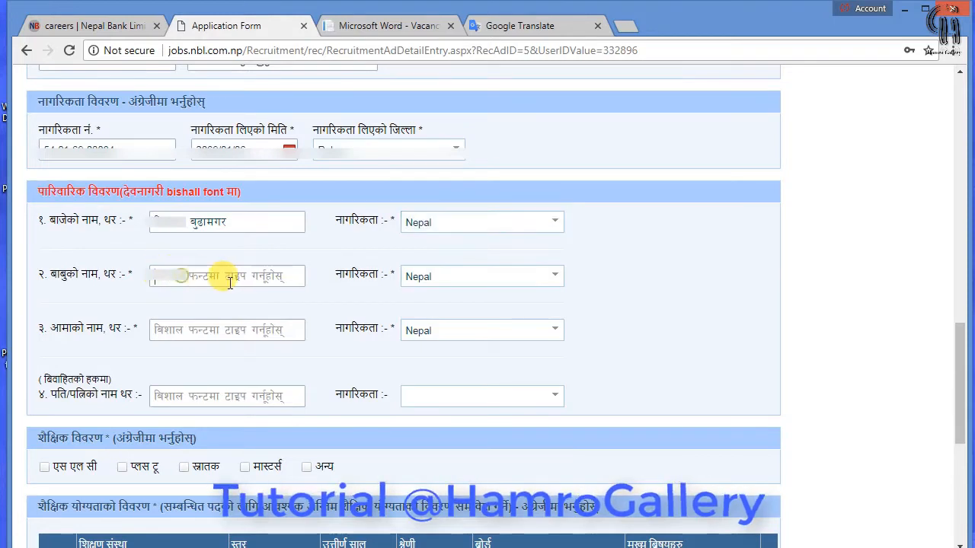
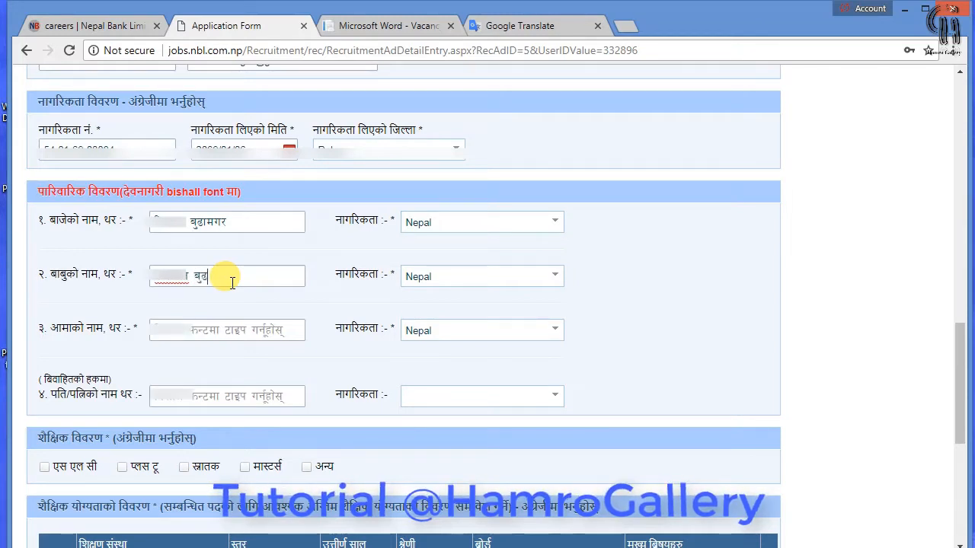
key(Tab)
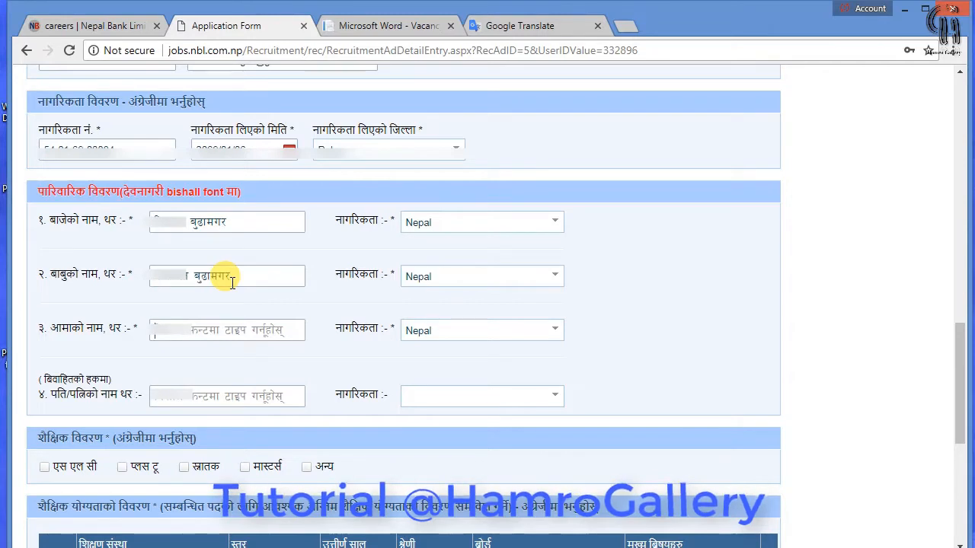
key(Tab)
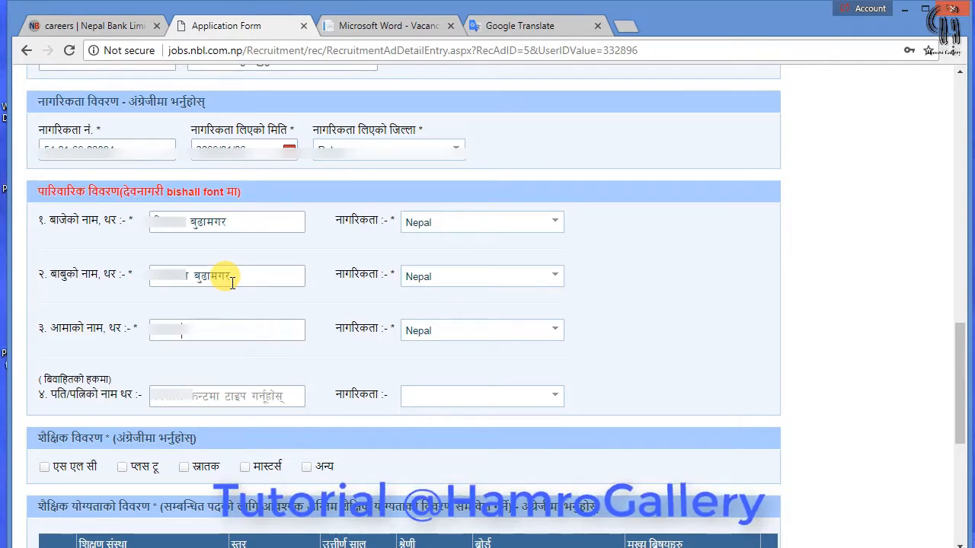
text(बुढामगर)
Enter the spouse's name and set the spouse's nationality to Nepal
click(238, 407)
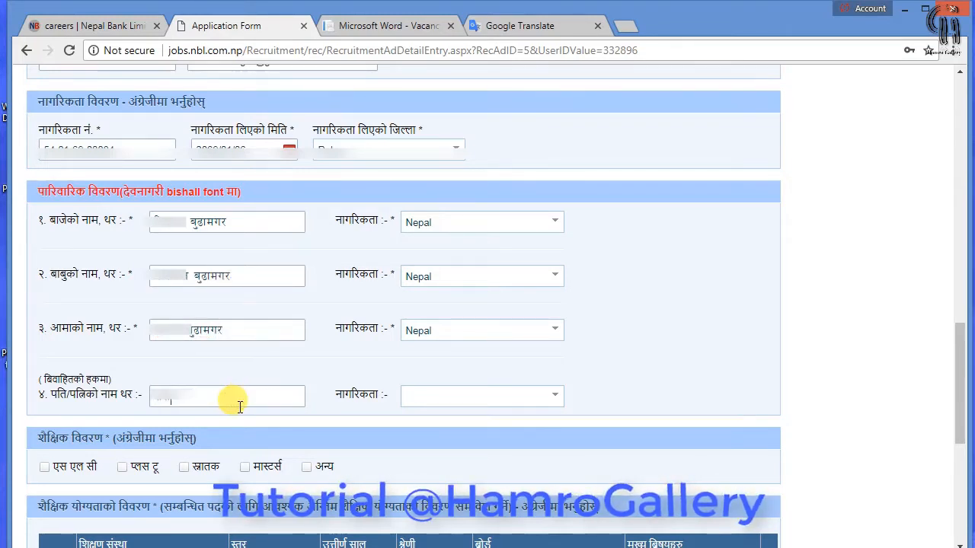
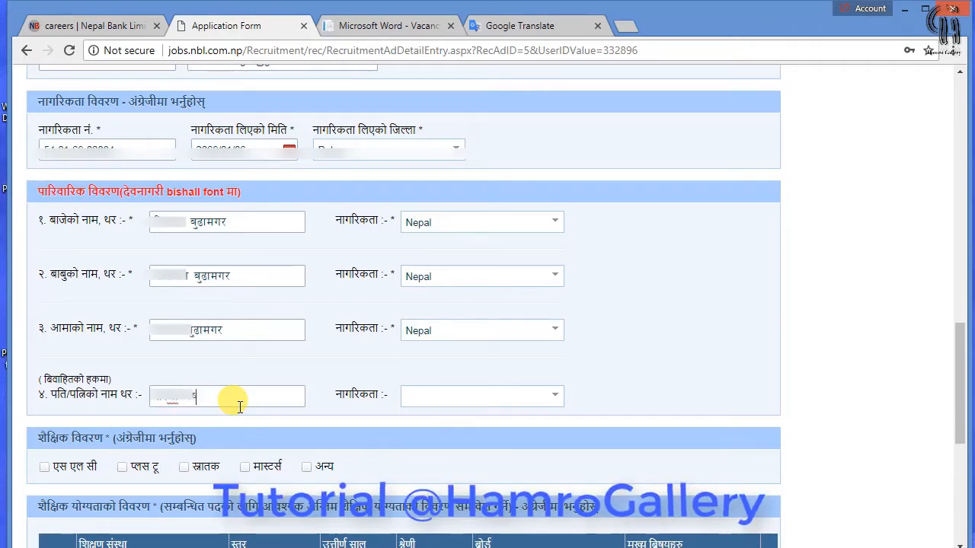
key(Tab)
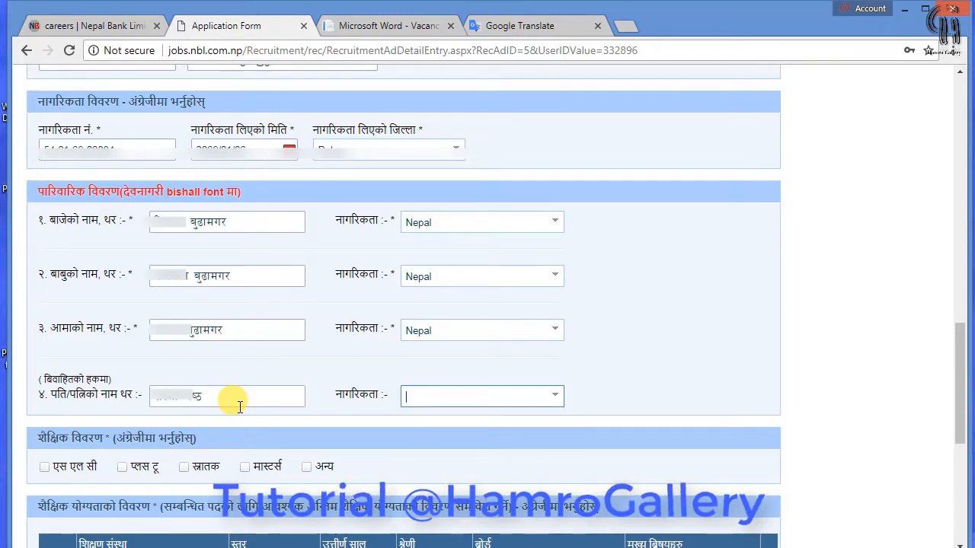
text(ne)
click(551, 396)
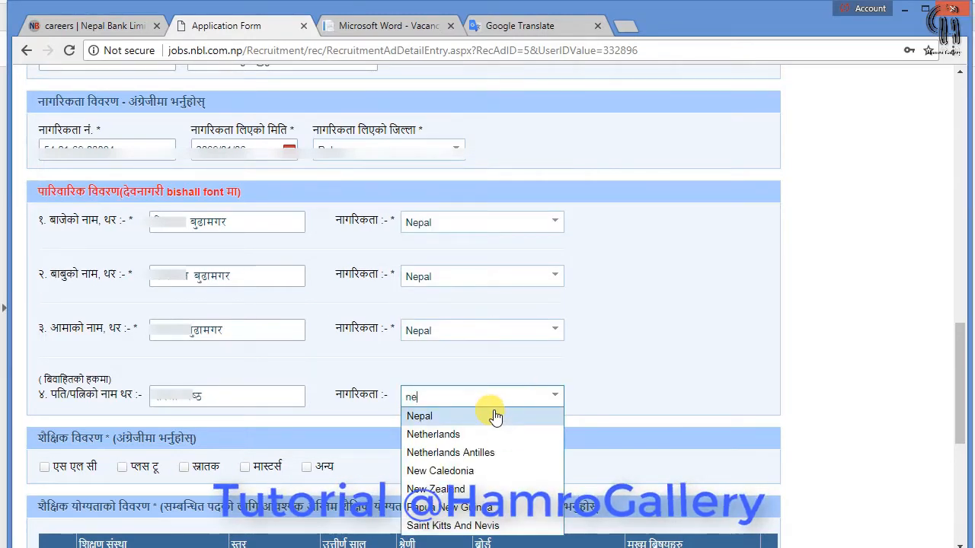
click(496, 413)
scroll(598, 359, down, 2)
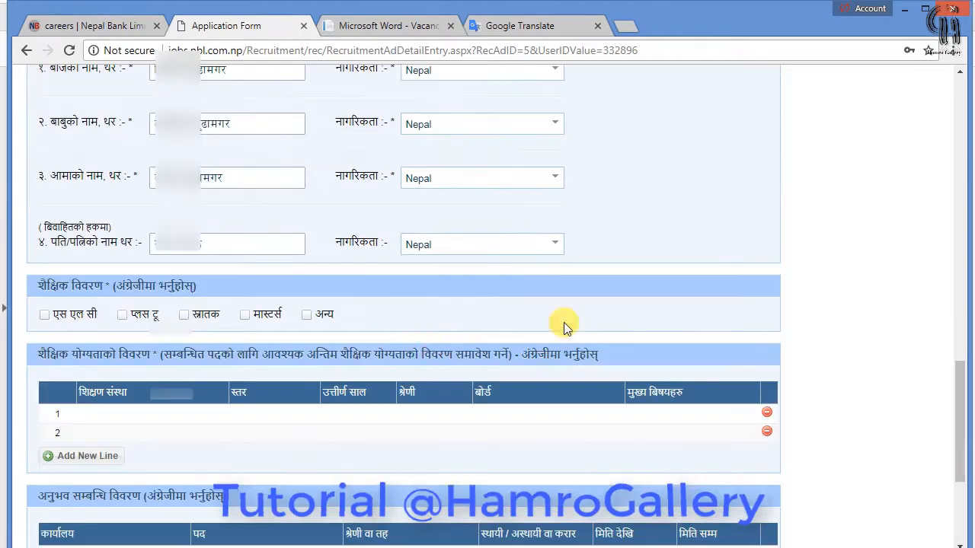
Tick एस एल सी, प्लस टू and स्नातक, then select row 1's institution cell
click(44, 320)
click(122, 314)
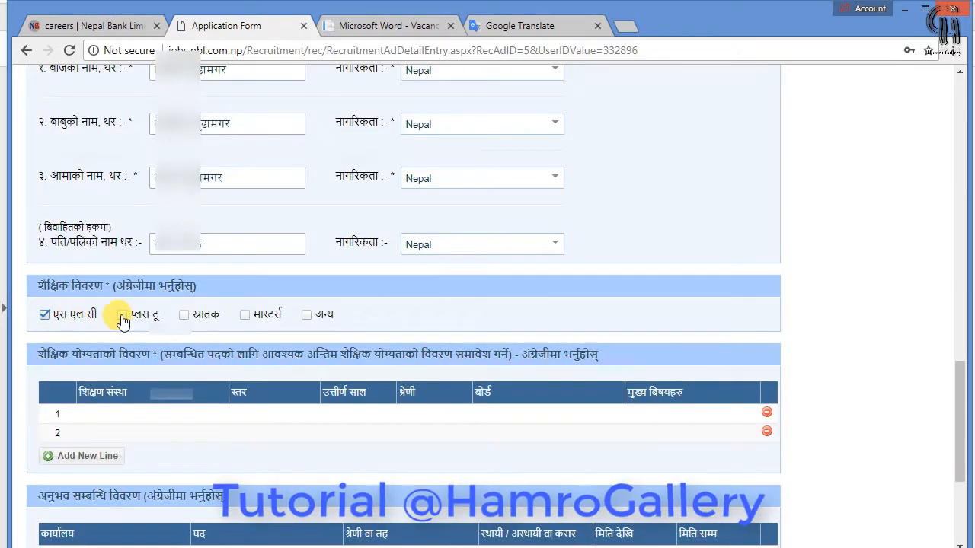
click(190, 317)
scroll(195, 327, down, 1)
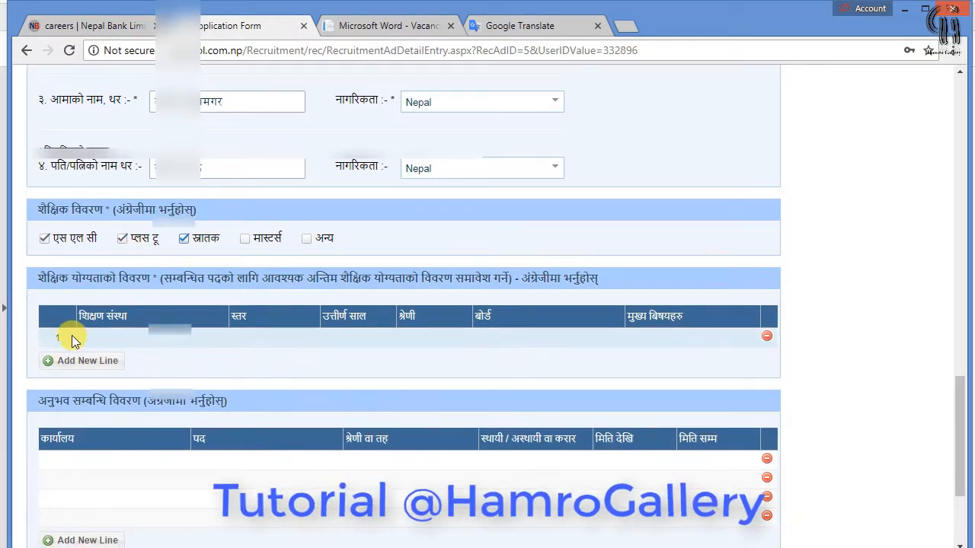
click(76, 344)
click(100, 338)
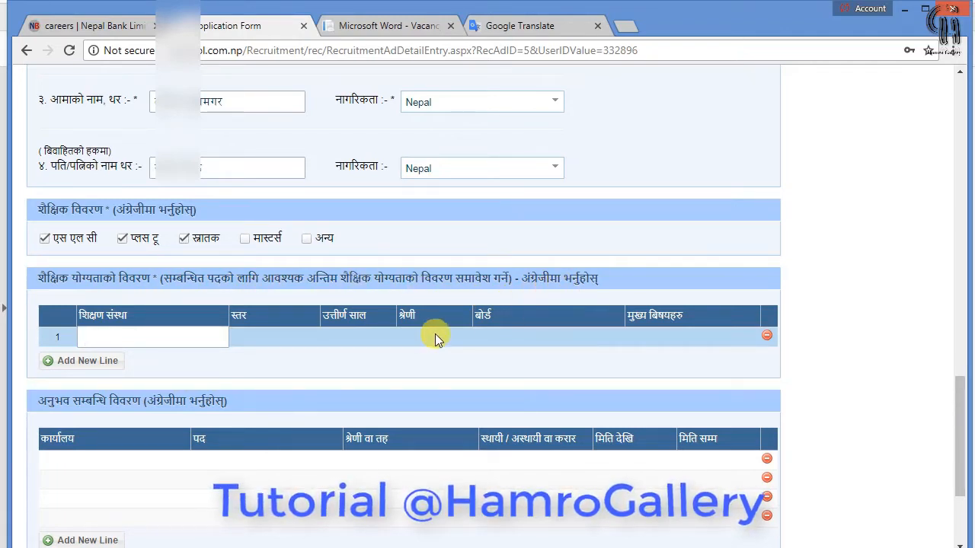
Type Mahendra Multiple Campus as row 1's institution, correcting typos
text(Mahendar)
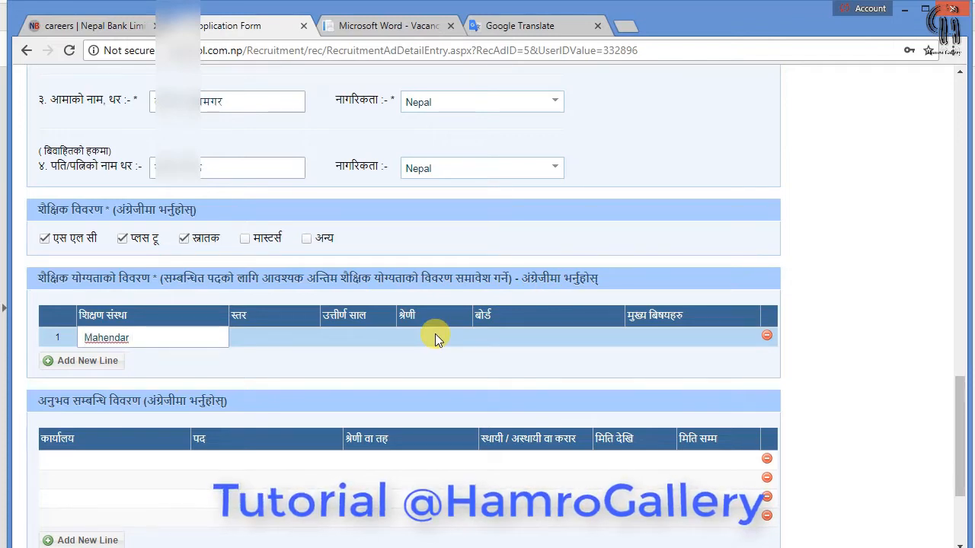
key(BackSpace)
text(a)
key(BackSpace)
key(BackSpace)
key(BackSpace)
key(BackSpace)
text(ra M)
text(ulsi)
text(ple Ca)
text(mpus,)
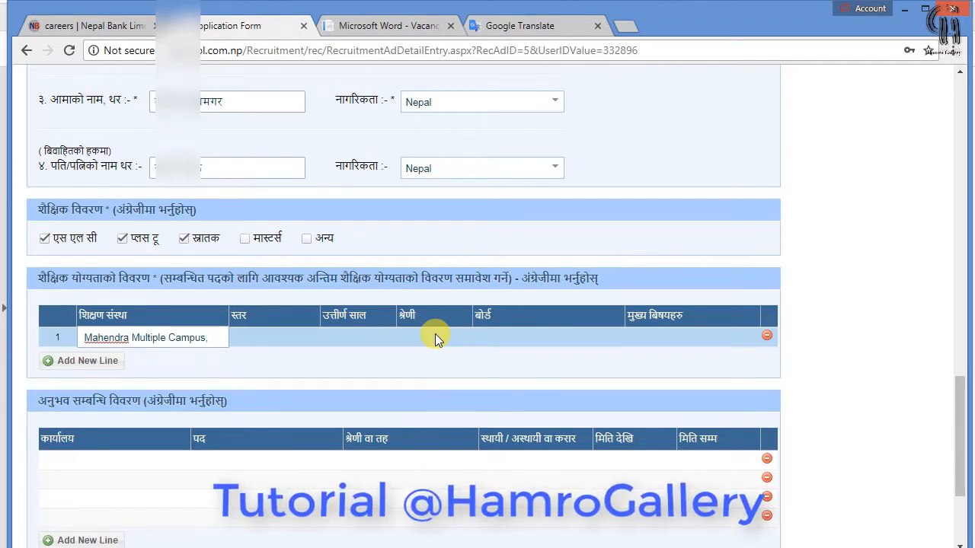
text(Dab)
key(BackSpace)
key(BackSpace)
text(Bhara)
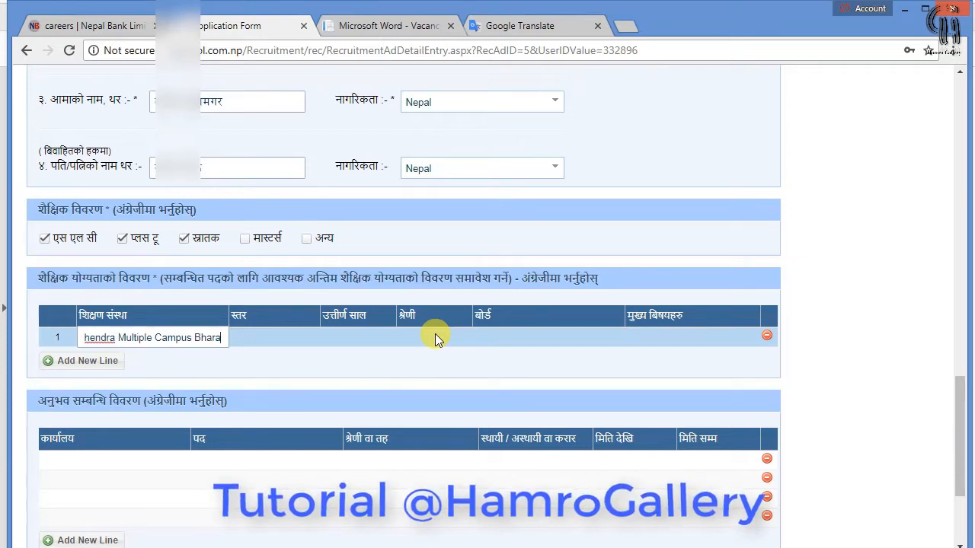
text(tpur )
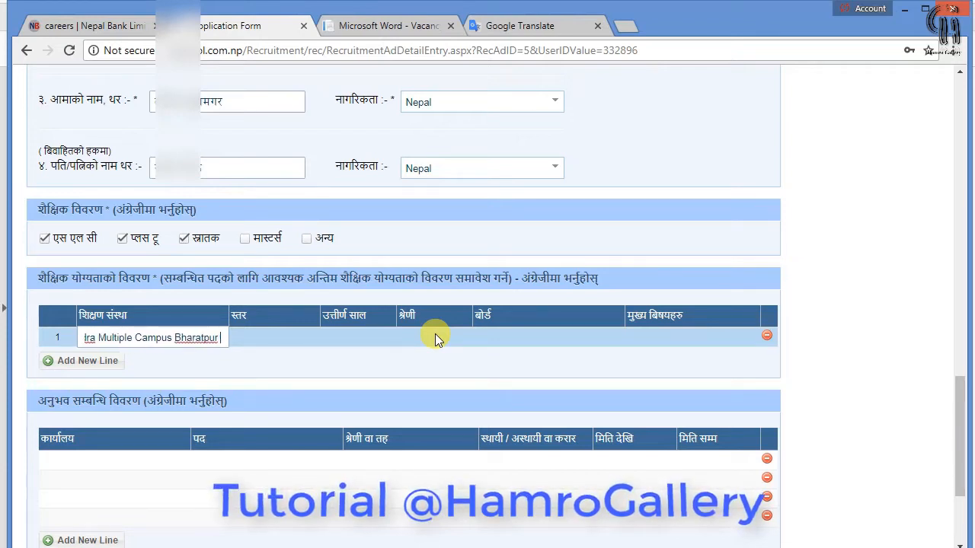
text(Dang)
key(Tab)
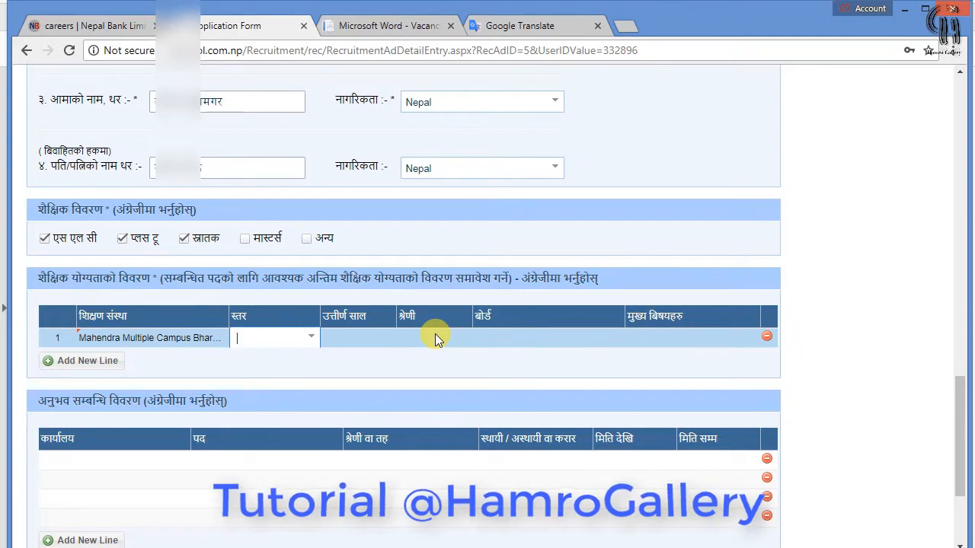
Set row 1's level to स्नातक and enter the passing year 2074
click(310, 339)
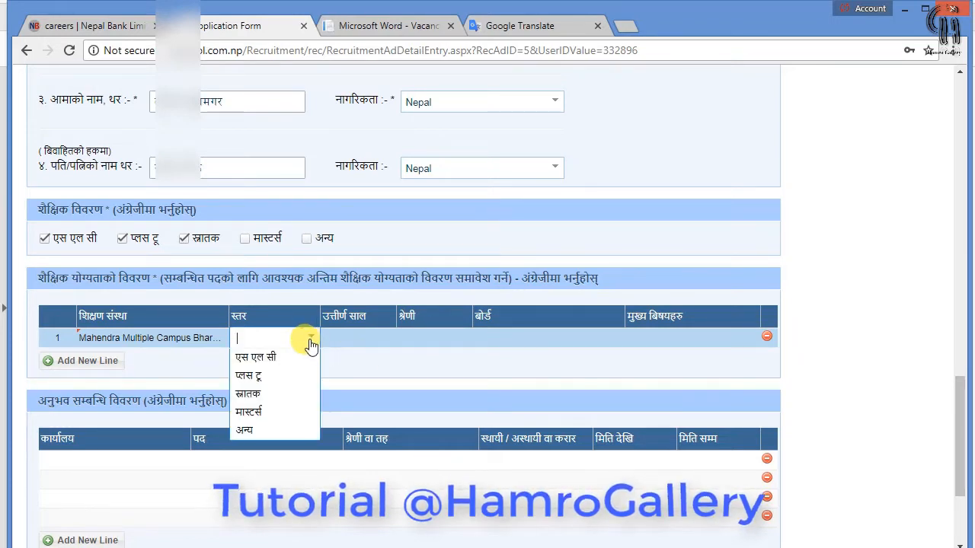
click(285, 396)
click(373, 335)
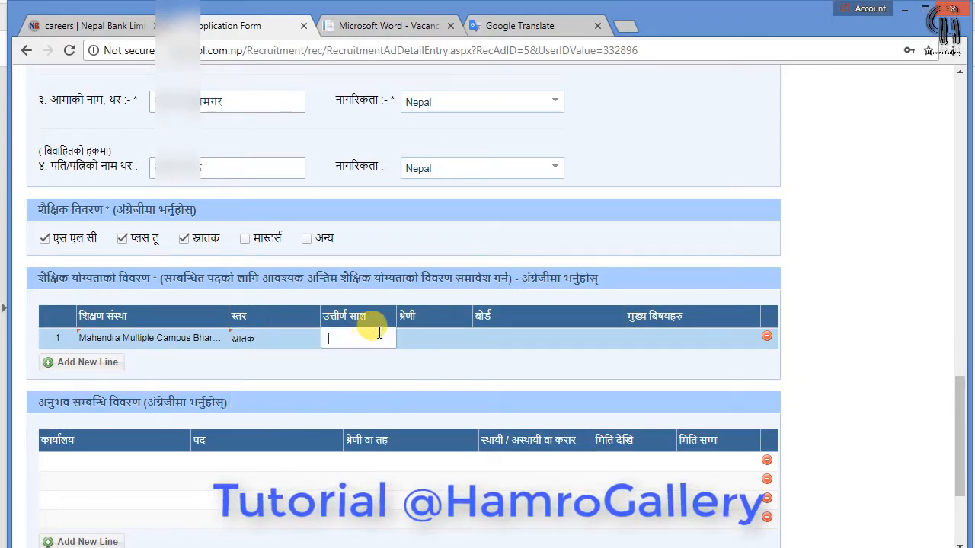
text(2074)
click(430, 329)
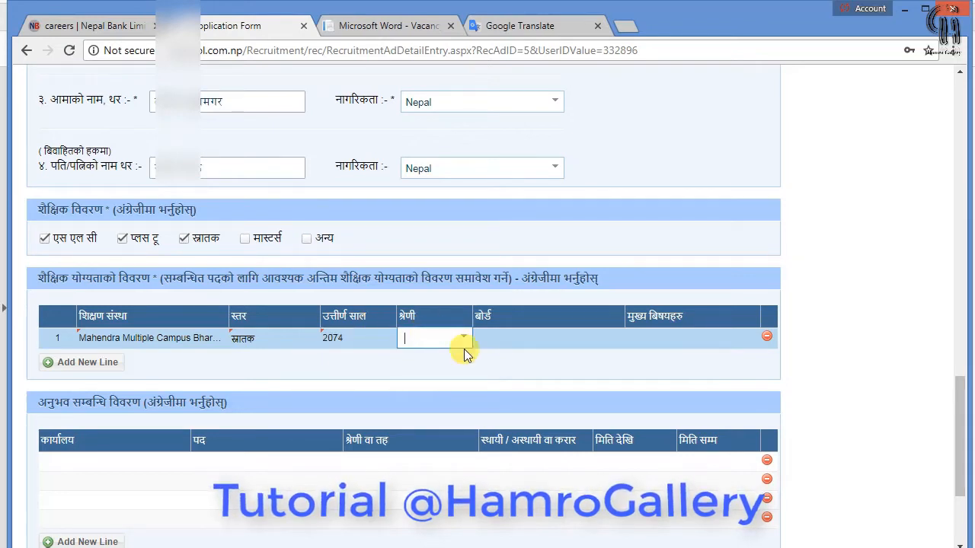
Choose division द्वितीय and enter board T.U. for row 1
click(464, 340)
click(447, 393)
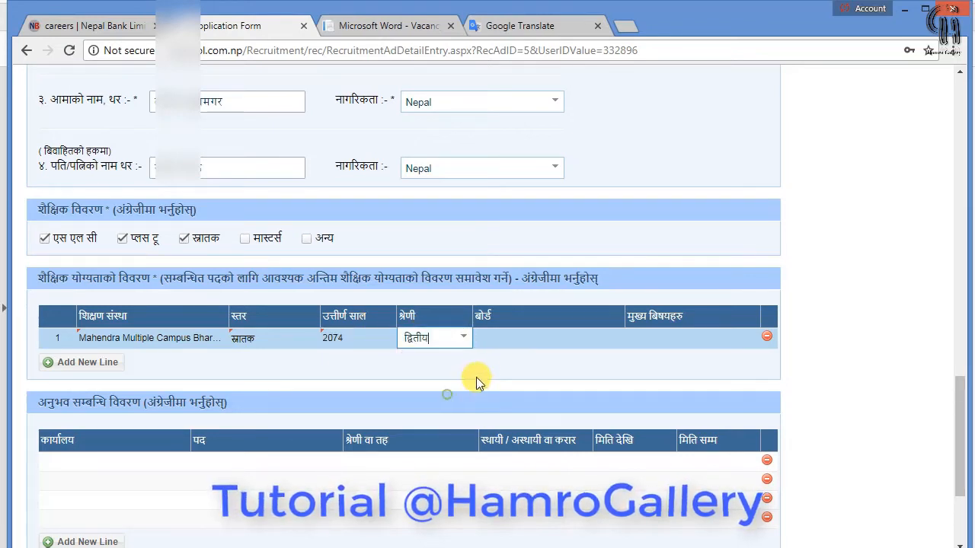
click(530, 340)
text(TU)
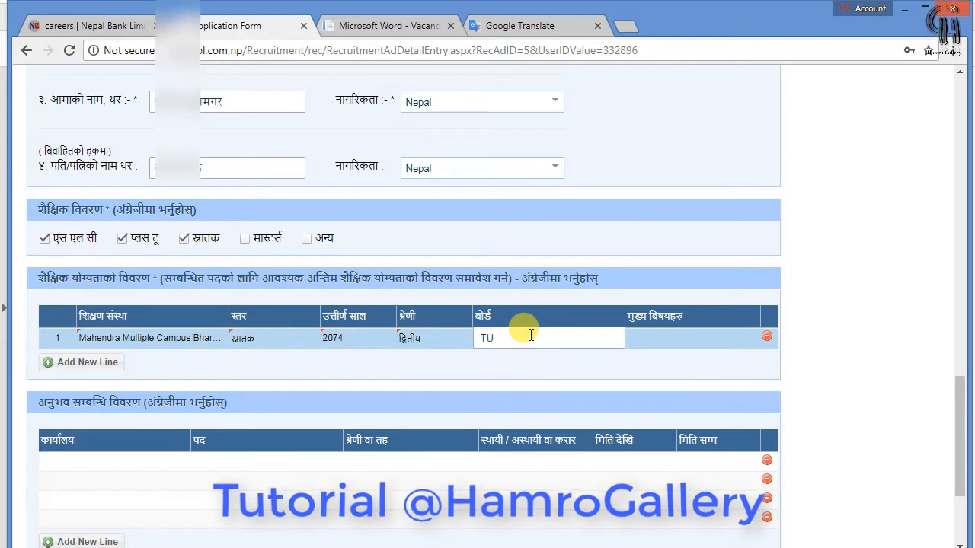
text(U>)
key(BackSpace)
text(.)
Select Bachelor in Management as the main subject and finish the row
click(707, 336)
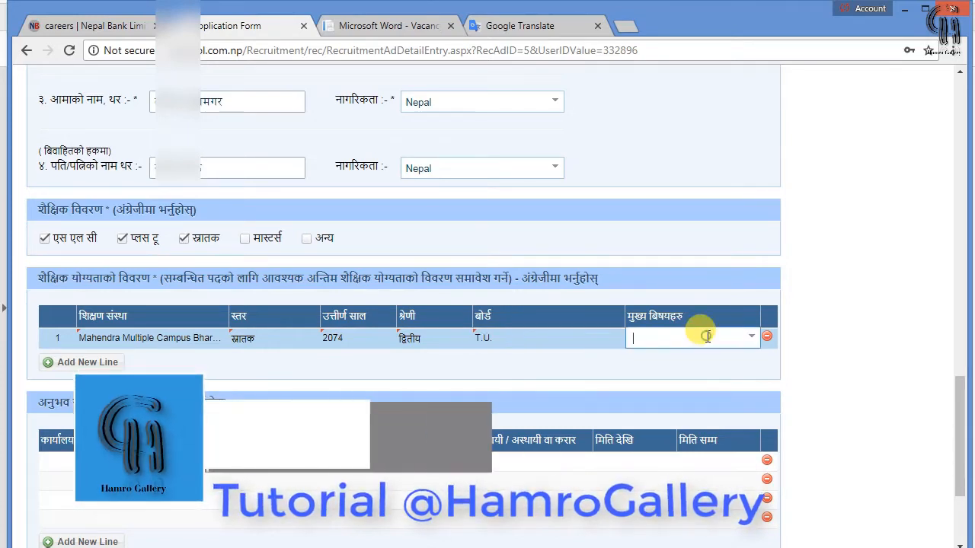
click(752, 338)
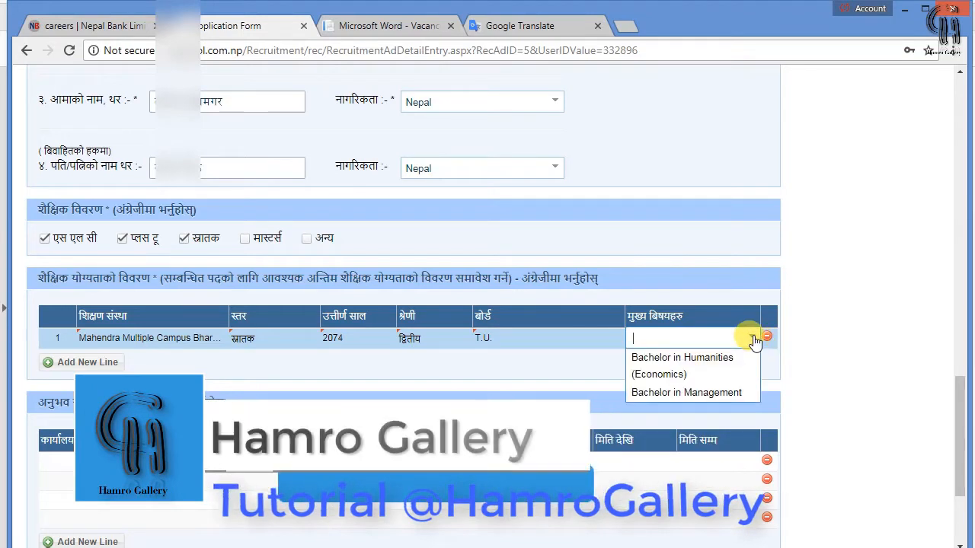
click(722, 392)
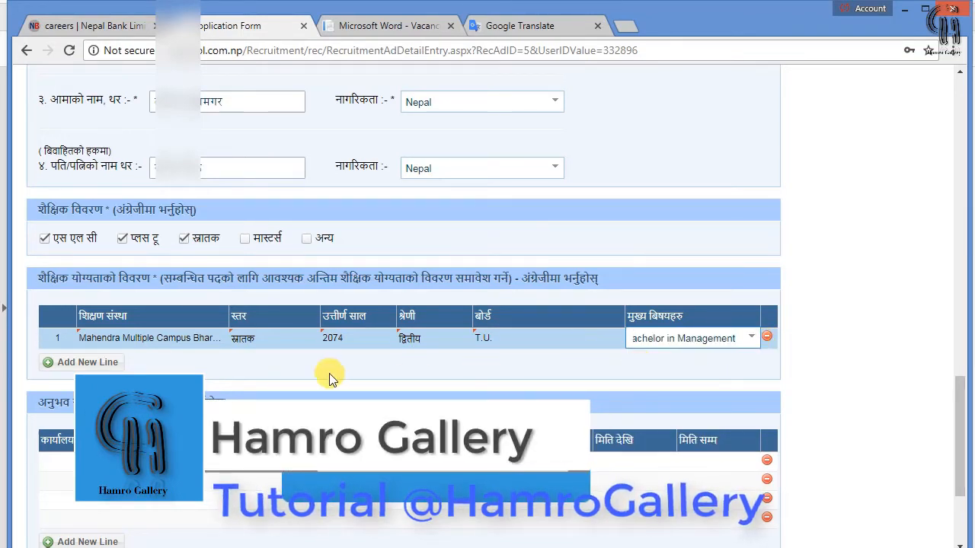
click(192, 364)
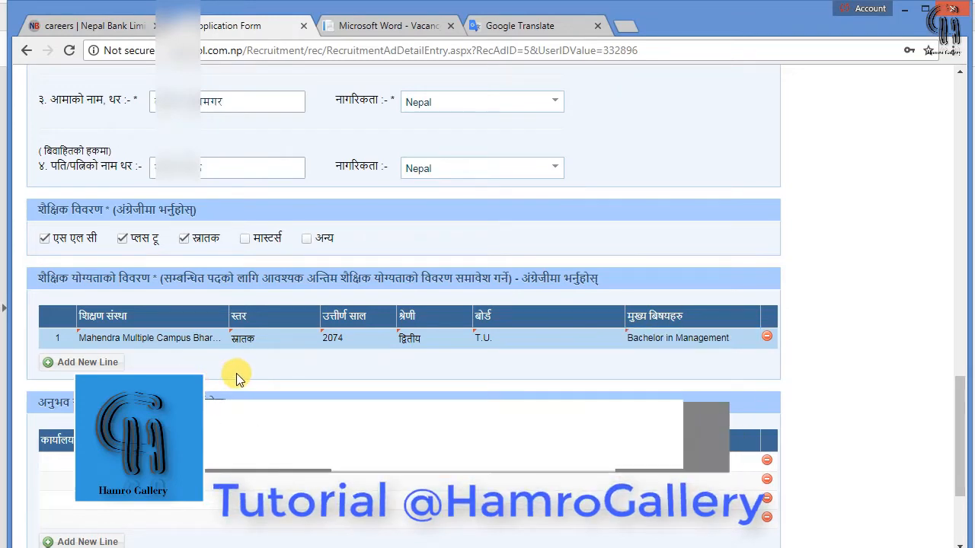
scroll(228, 376, down, 1)
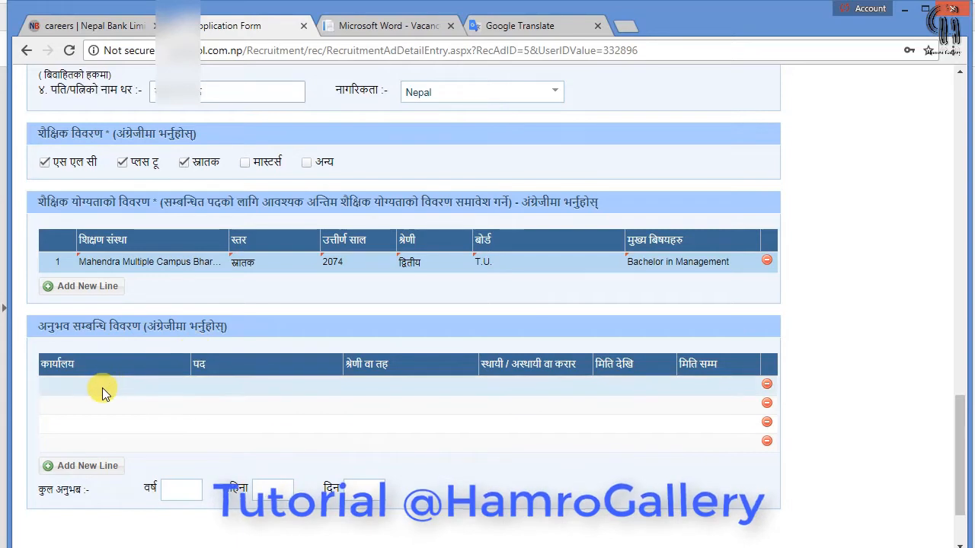
Enter office Chhimek Cooperative Org., post Asst.Account and level NA in the experience row
click(106, 392)
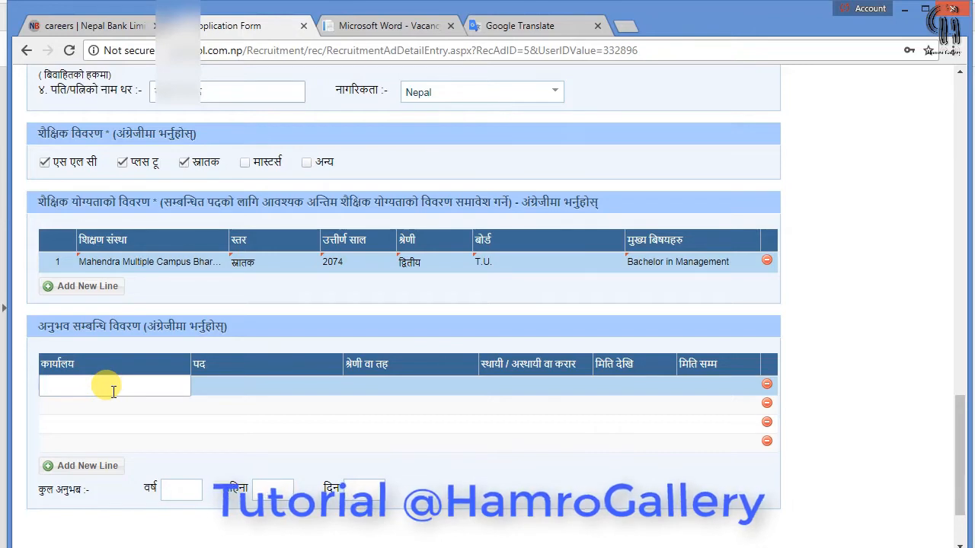
text(C)
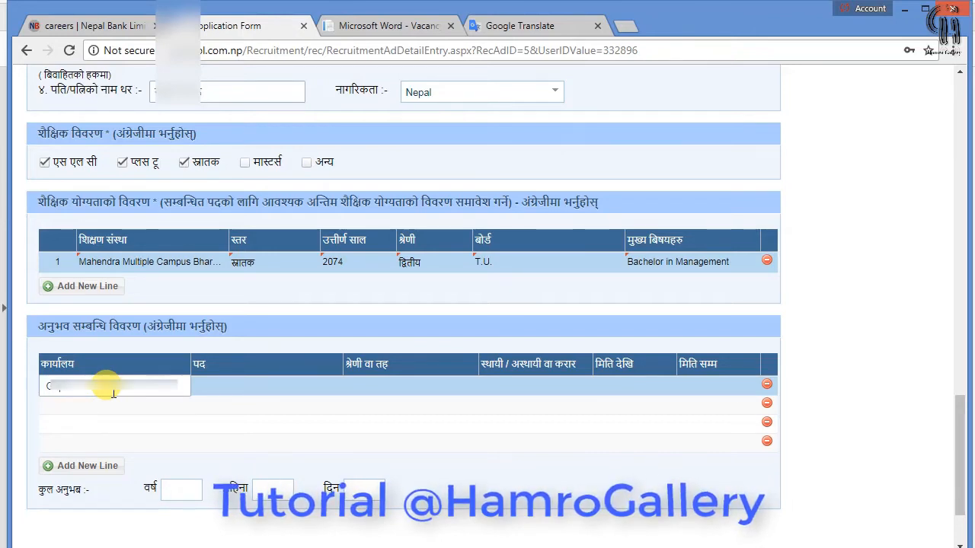
text(hhimek a)
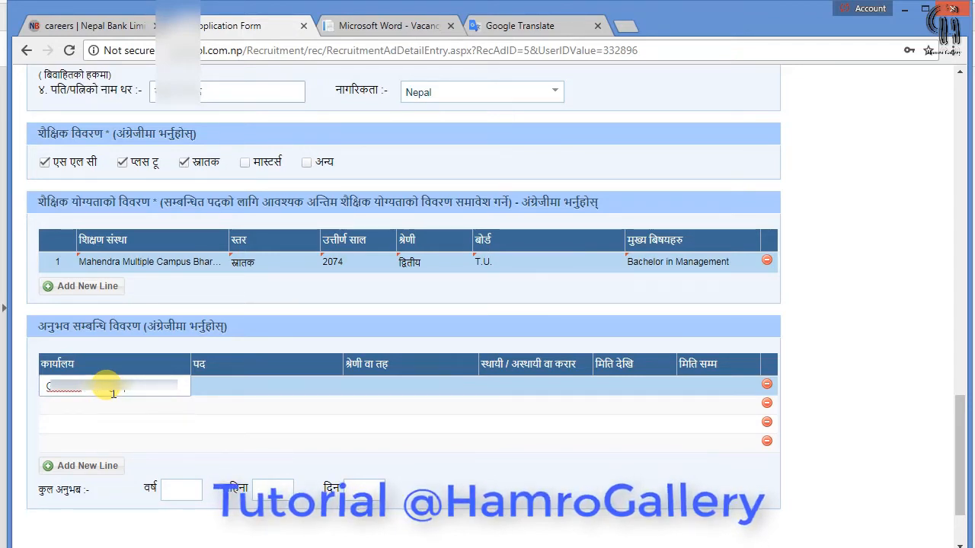
text(Cre)
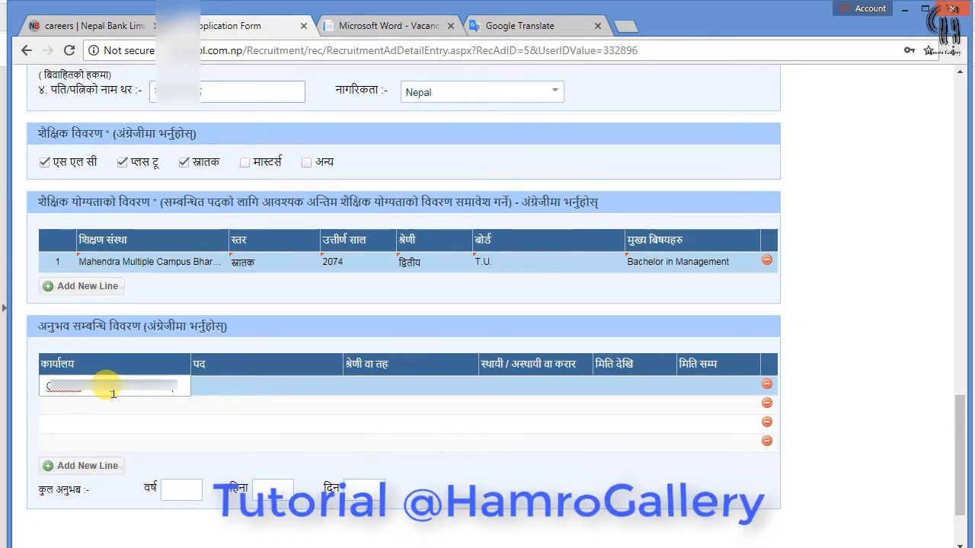
text(operat)
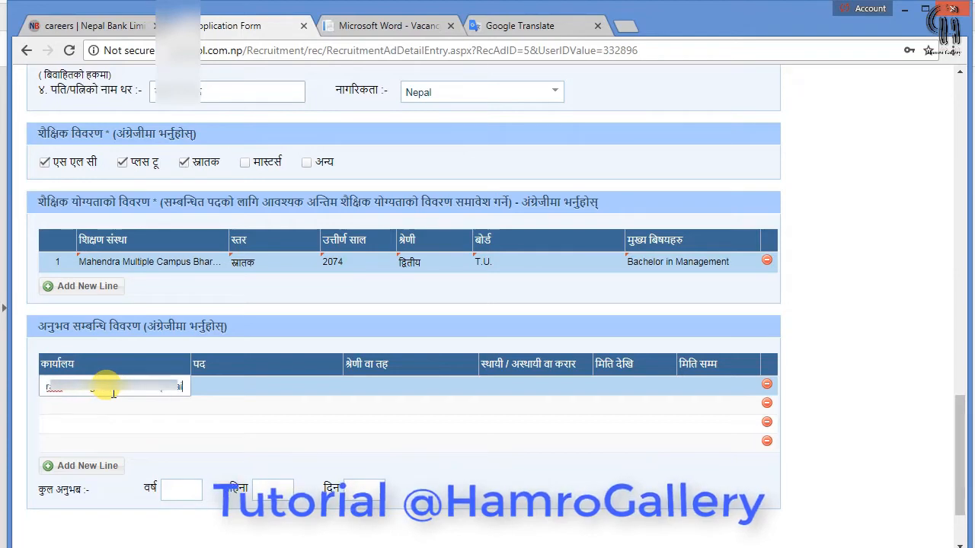
text(ive Orf)
key(BackSpace)
text(g.)
key(Tab)
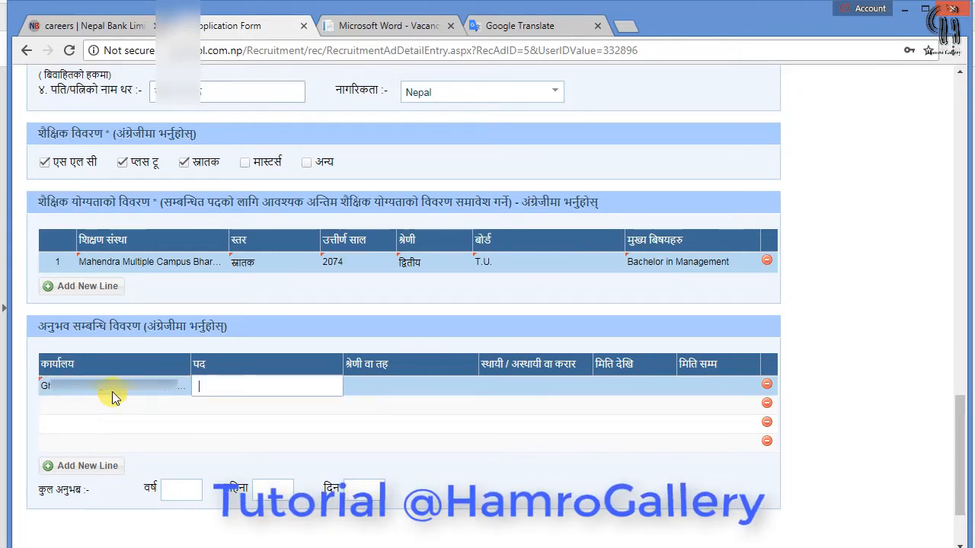
text(Asst.Account)
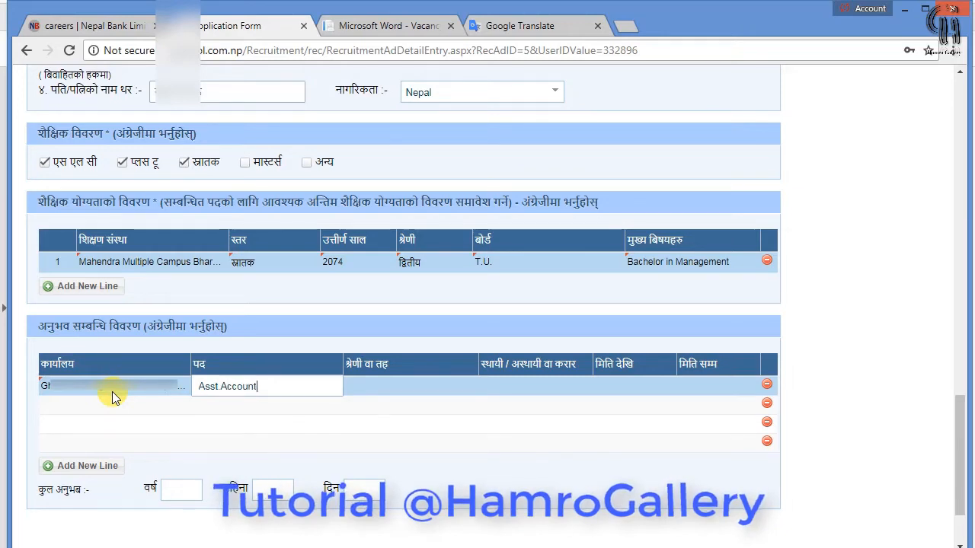
key(Tab)
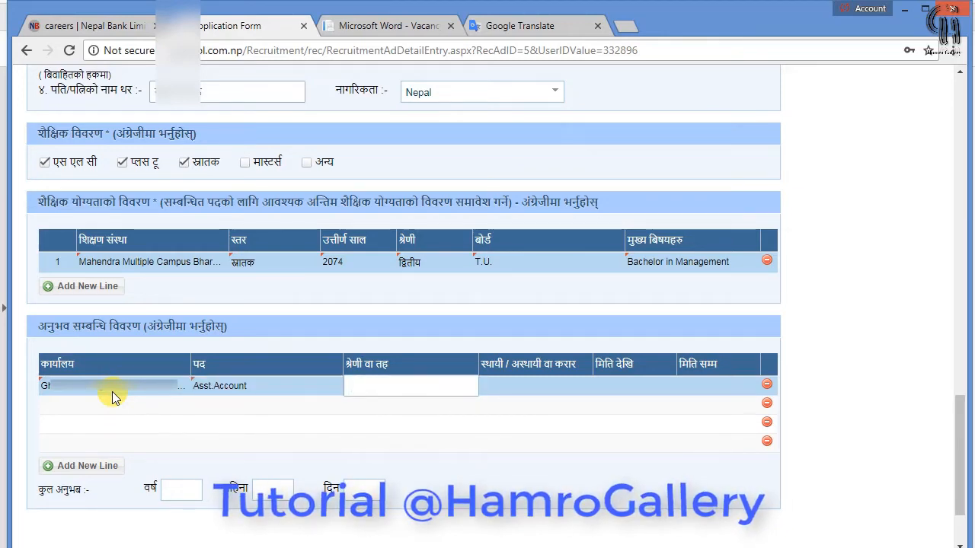
text(NA)
key(Tab)
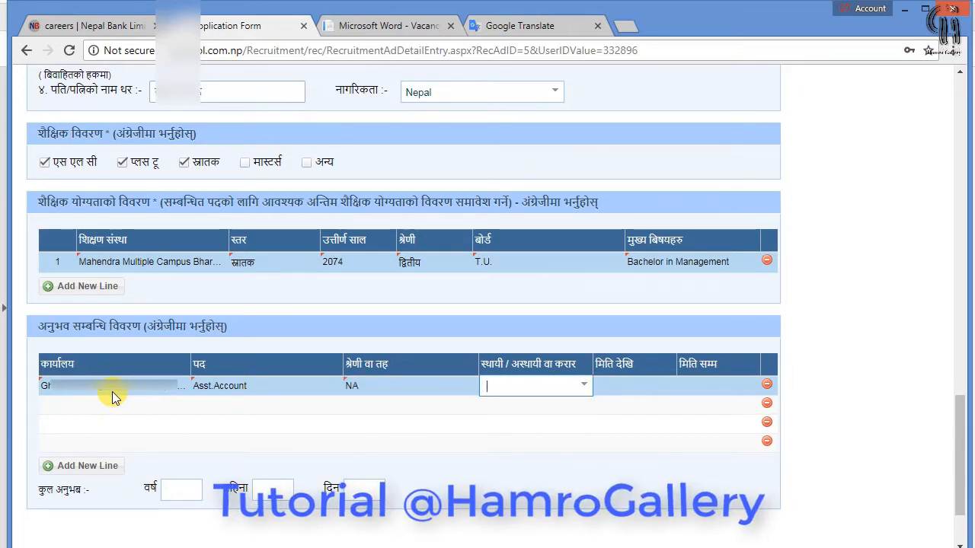
Mark the job अस्थायी from 2069/9/1 to 2073/12/1 and continue to the documents step
click(581, 385)
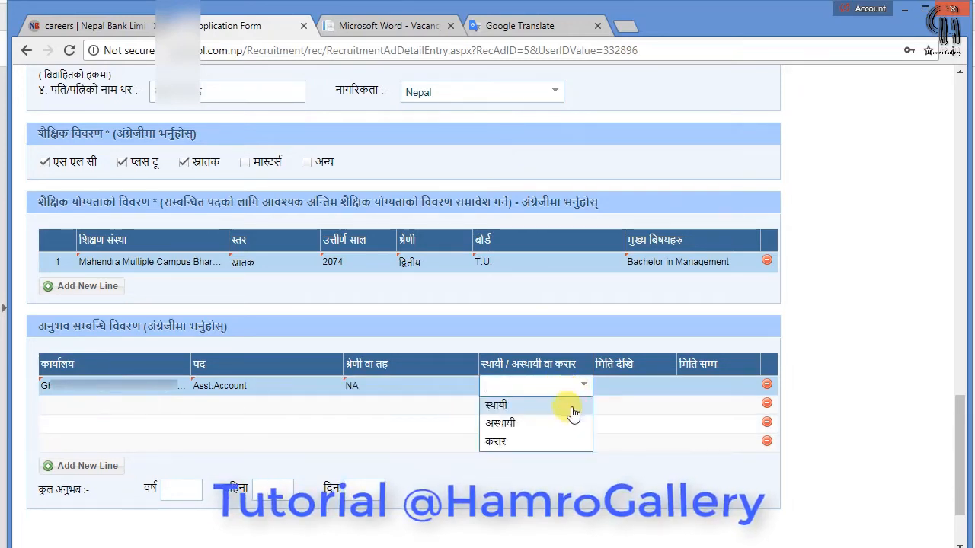
click(571, 423)
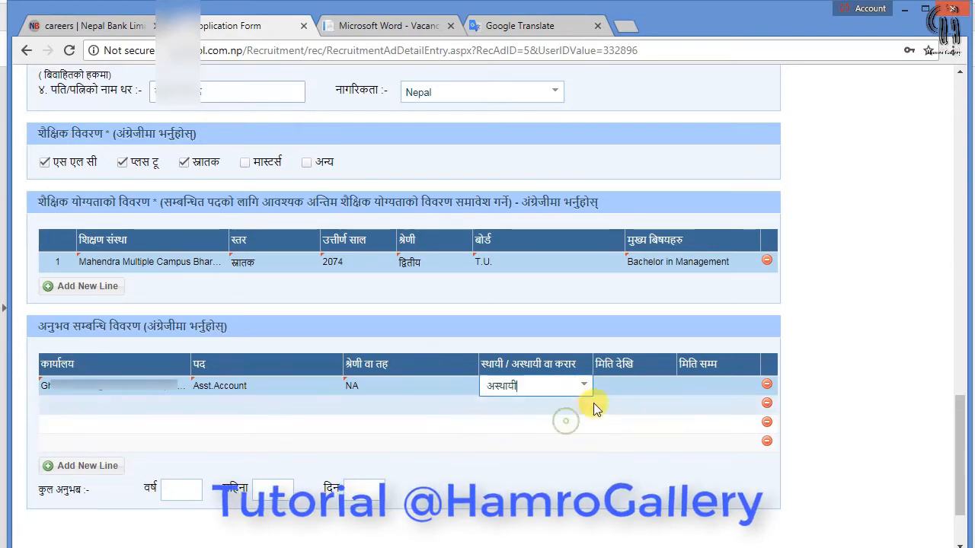
click(629, 387)
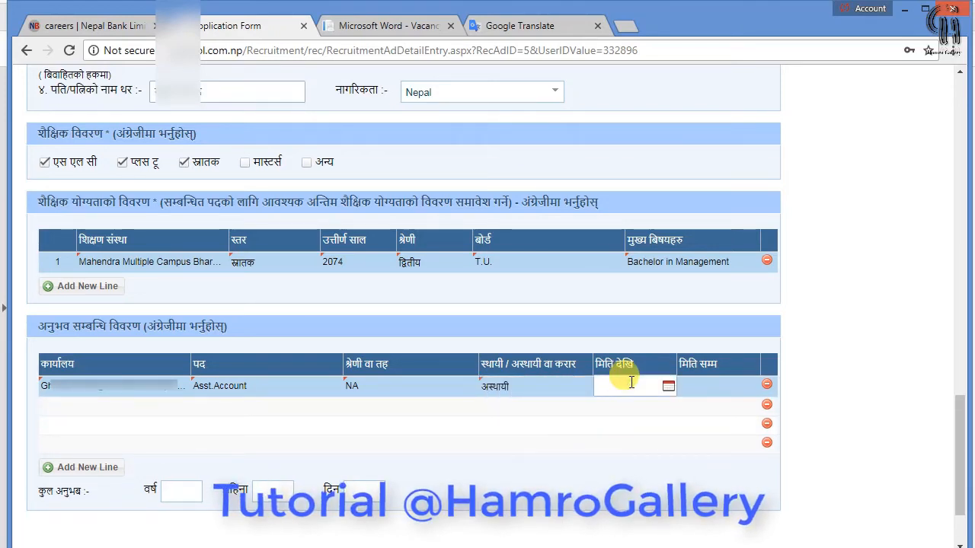
text(2069/9)
text(/1)
click(712, 385)
text(2073/12/1)
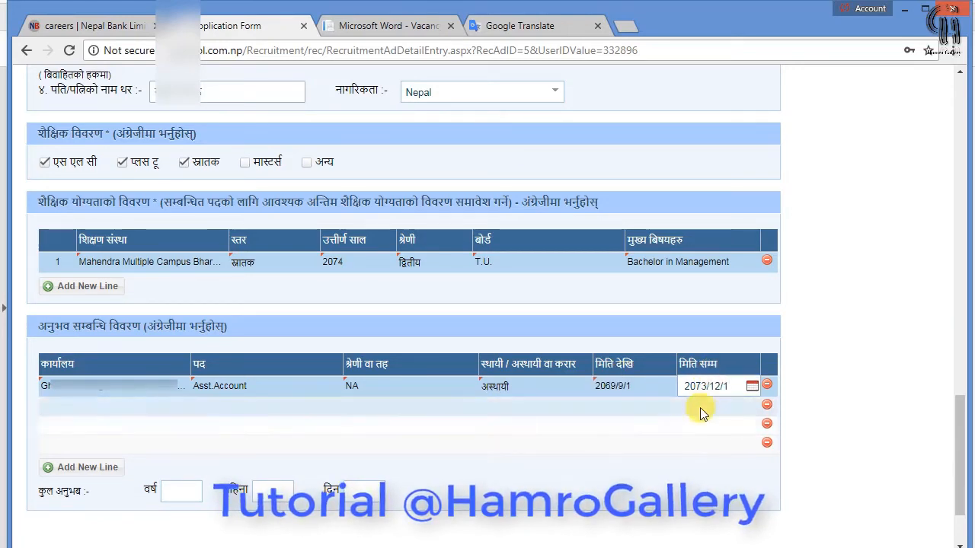
click(704, 405)
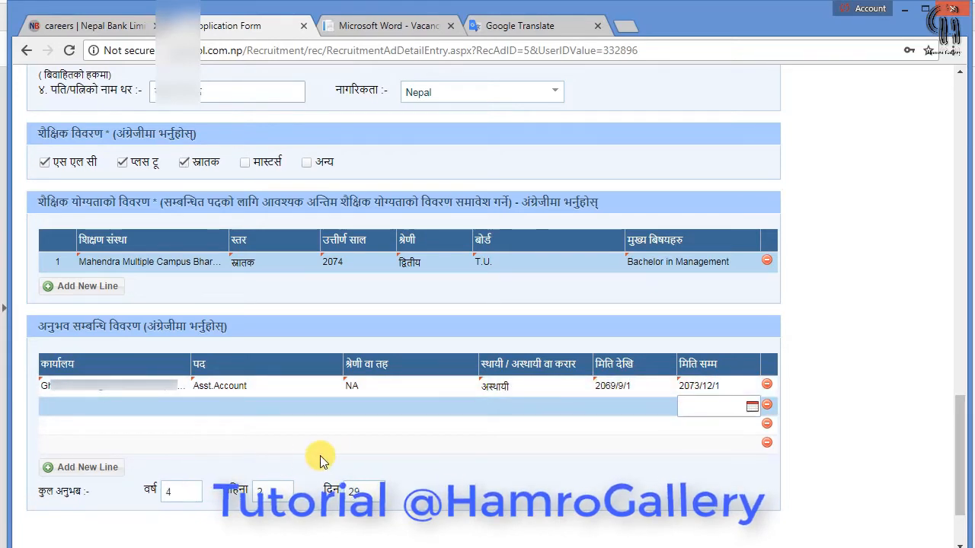
click(821, 396)
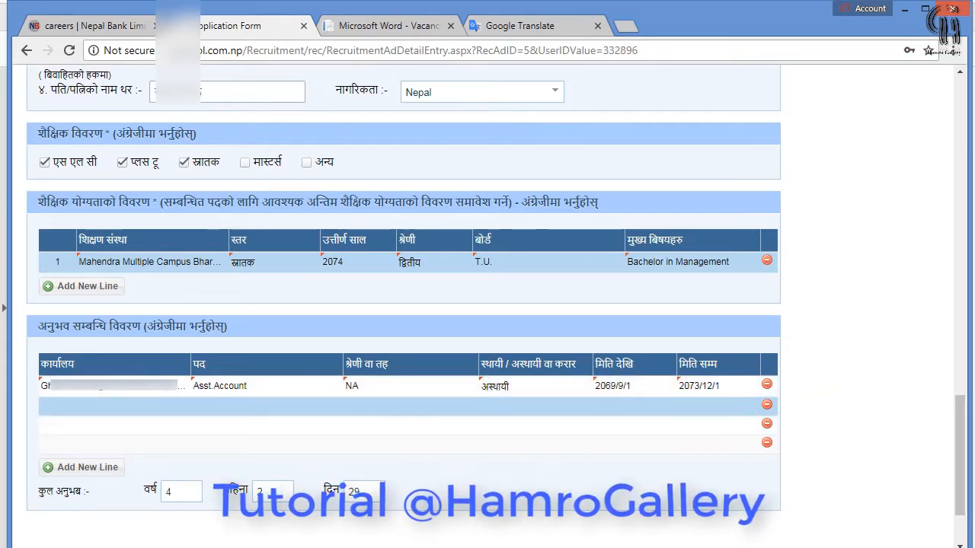
scroll(833, 271, down, 2)
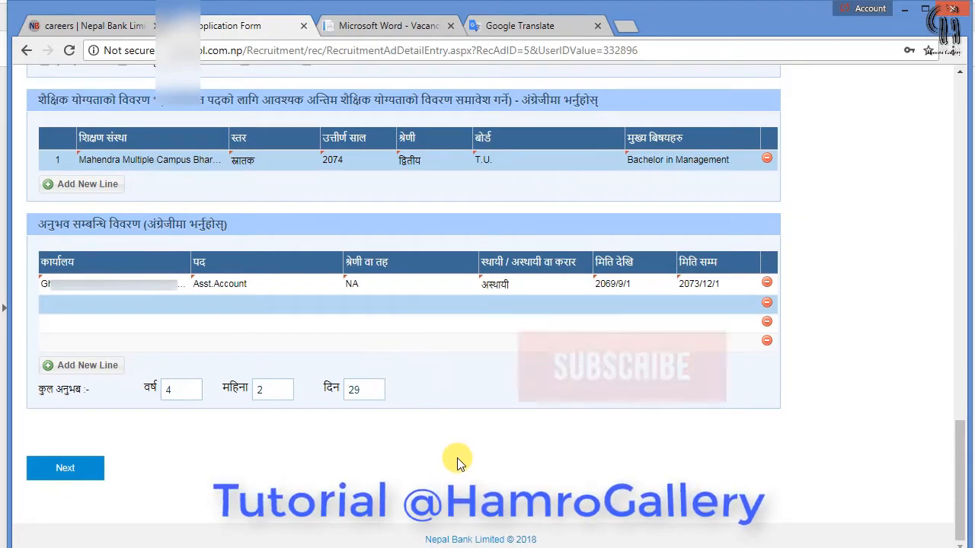
click(73, 466)
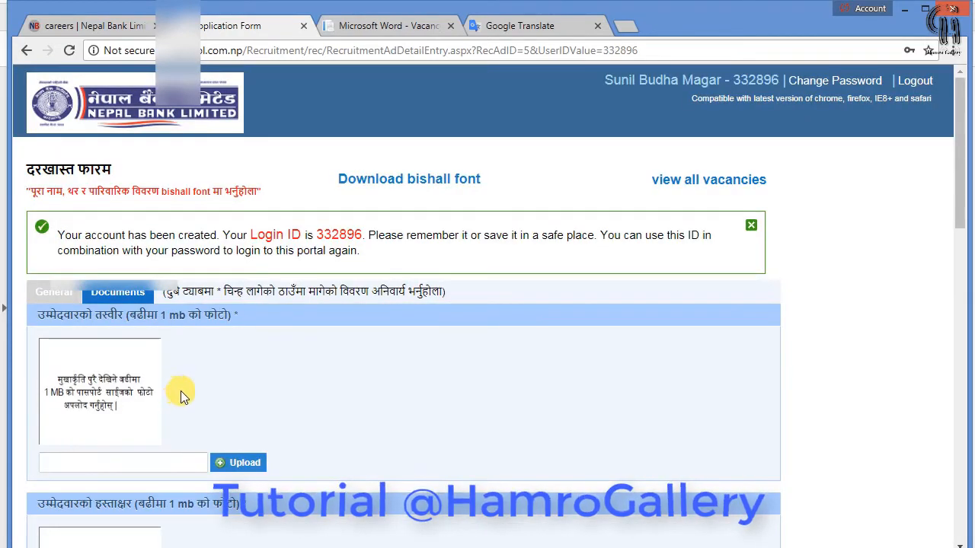
Upload the candidate's passport-size photo into the photo slot
scroll(242, 376, down, 1)
scroll(242, 376, down, 2)
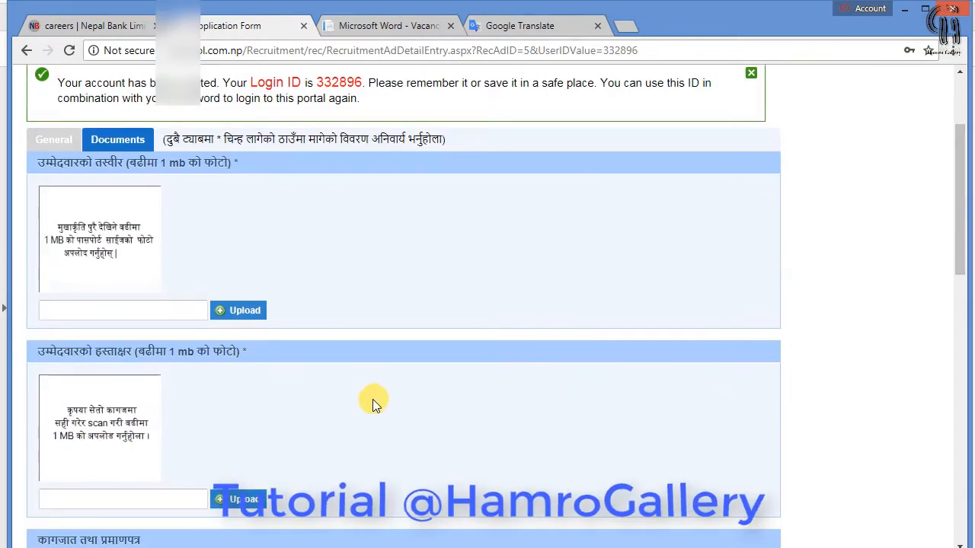
scroll(372, 399, up, 2)
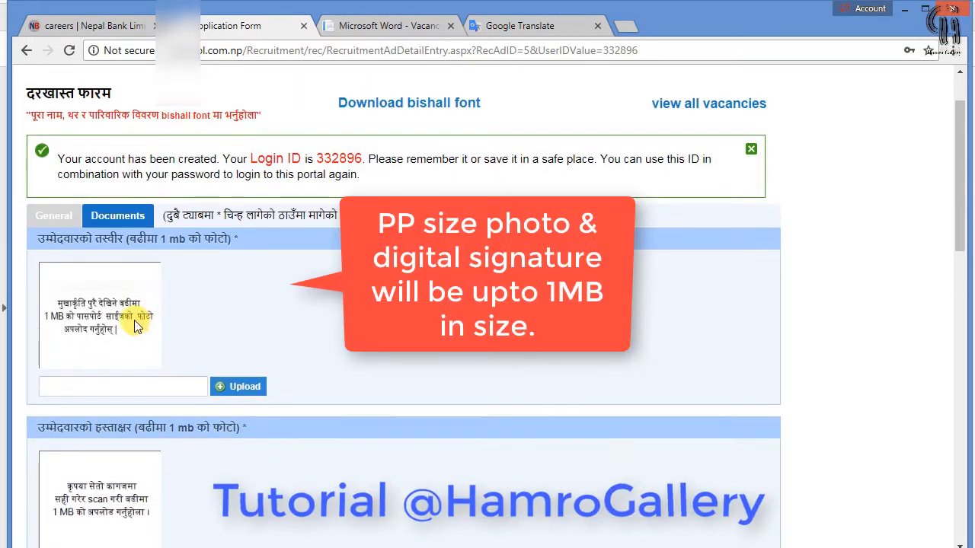
click(237, 386)
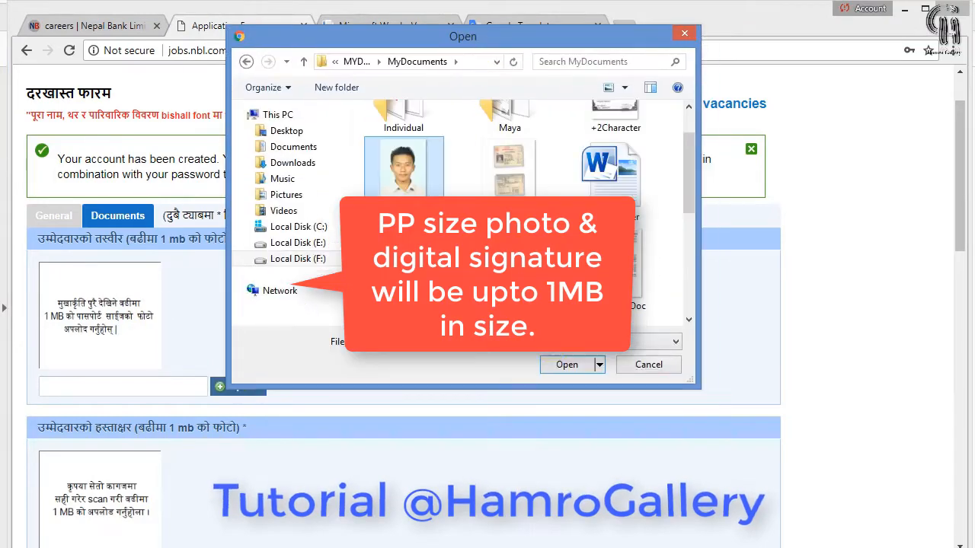
click(564, 365)
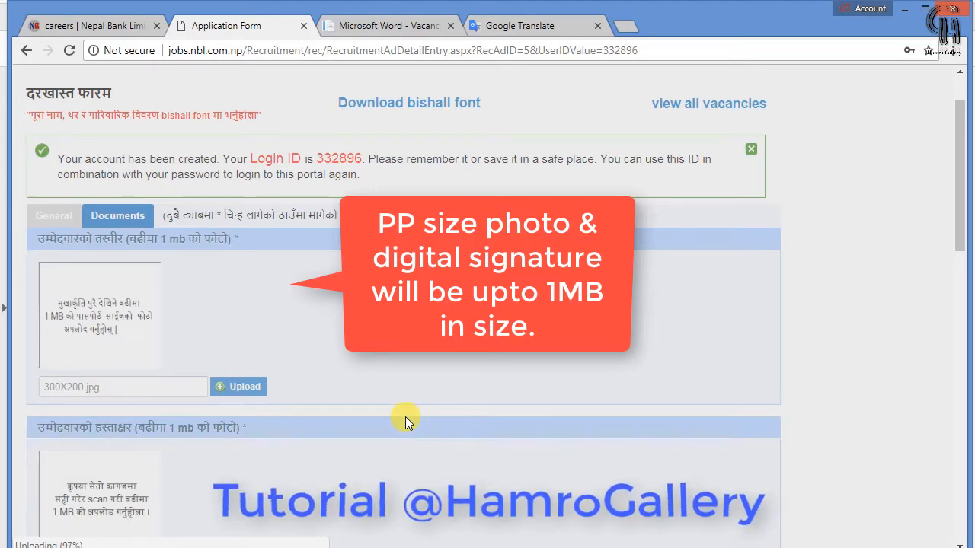
Upload the scanned signature image into the signature section
scroll(405, 416, down, 2)
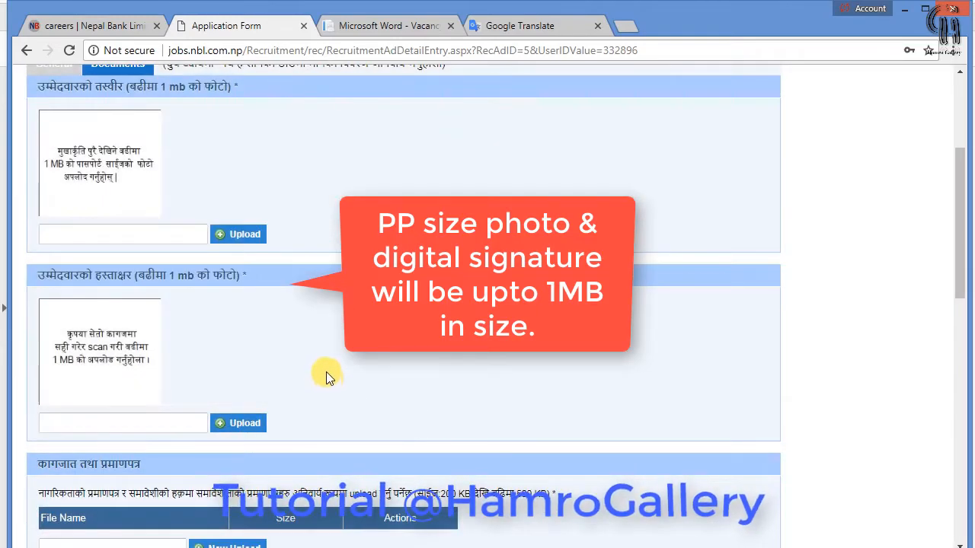
scroll(313, 379, up, 1)
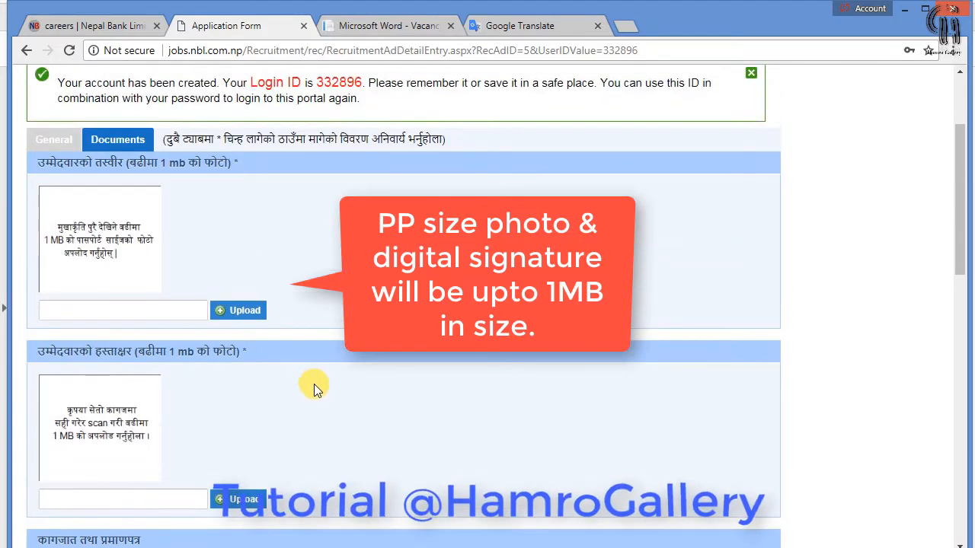
click(238, 499)
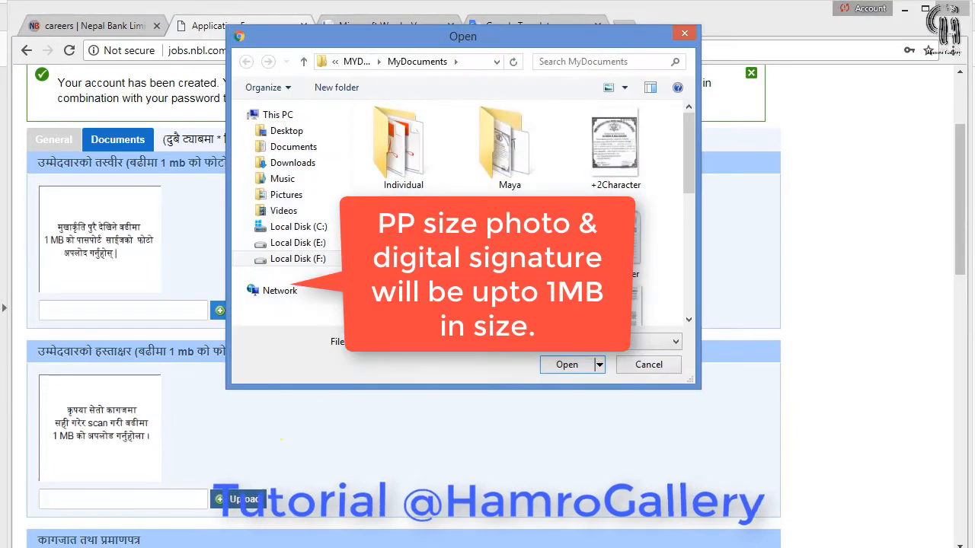
scroll(509, 228, down, 3)
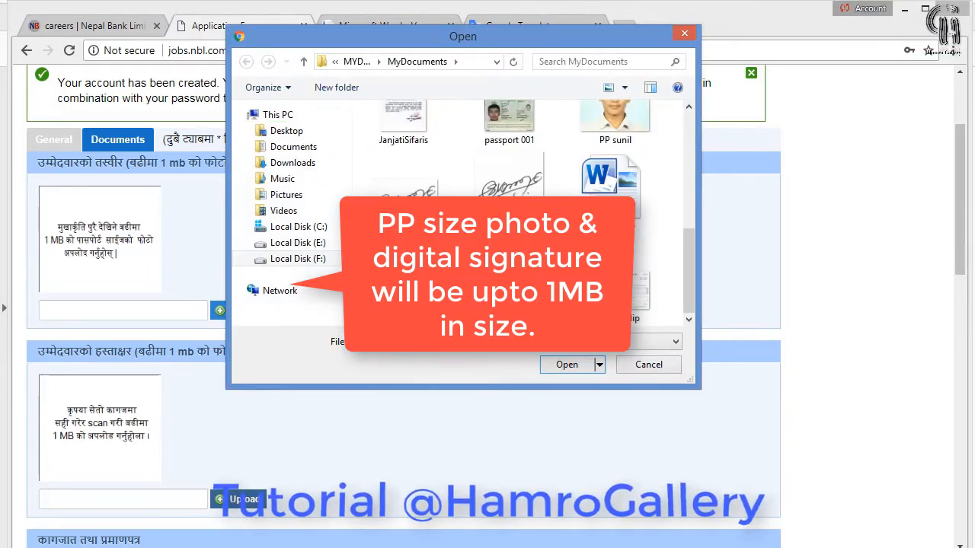
click(405, 217)
click(566, 365)
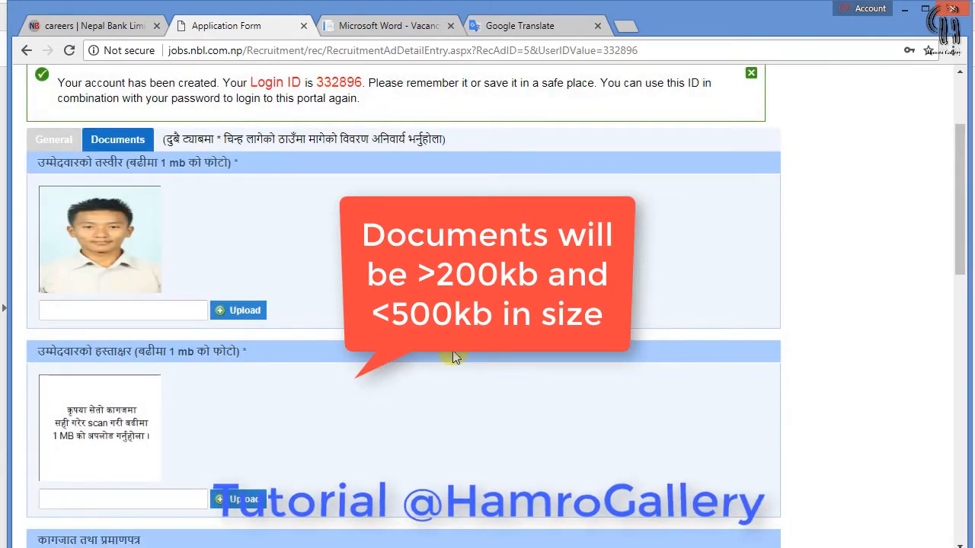
scroll(452, 355, down, 2)
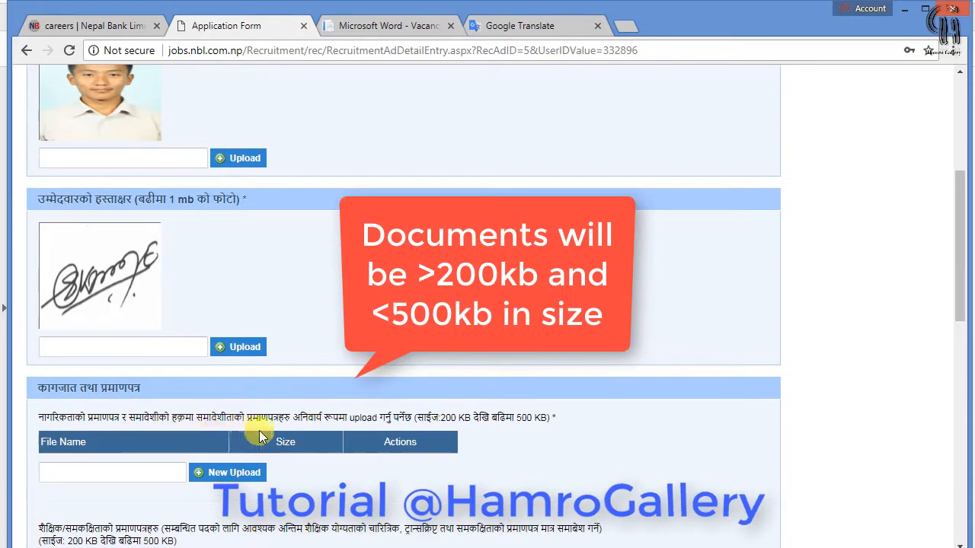
Attach the CitizenMylow citizenship scan and the JanjatiSifarislow recommendation scan
click(216, 475)
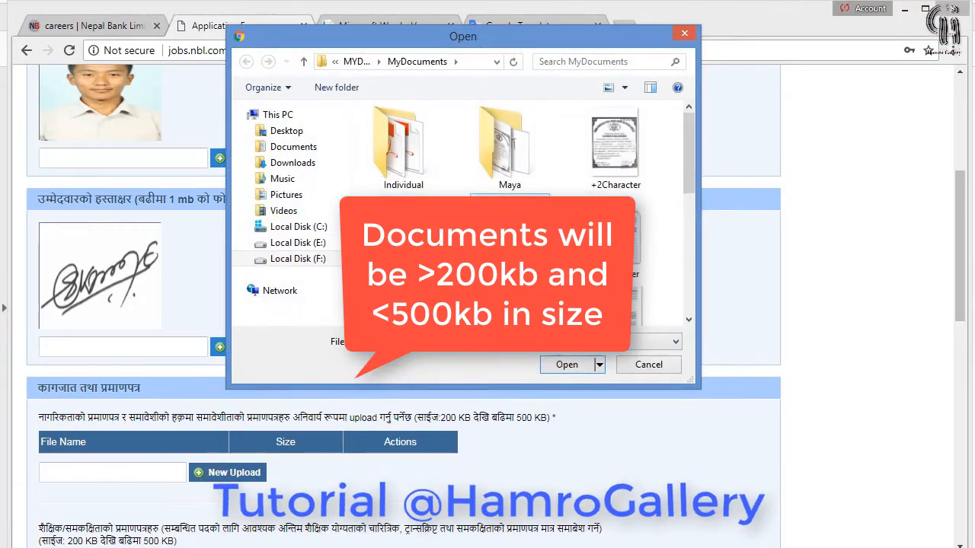
click(568, 366)
scroll(509, 403, down, 3)
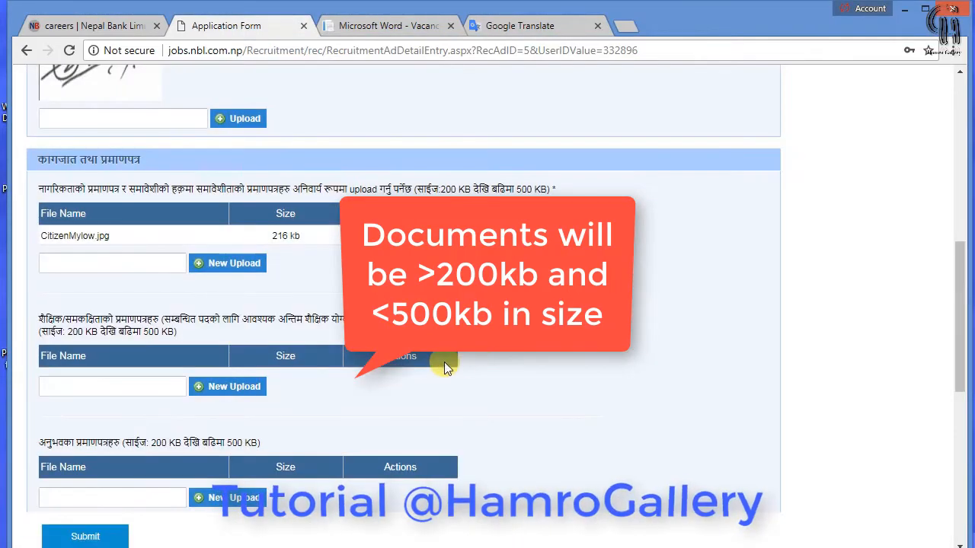
click(220, 263)
scroll(518, 213, down, 1)
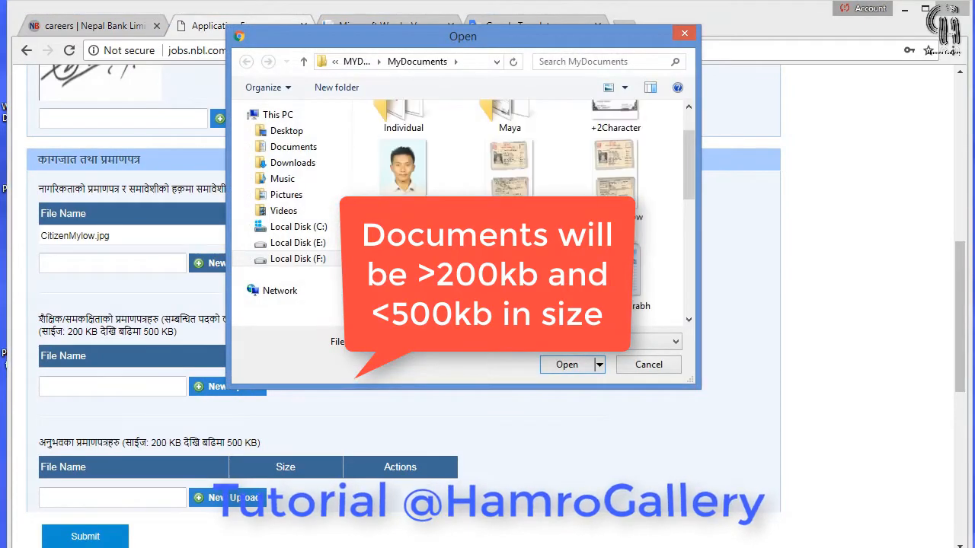
scroll(605, 177, down, 5)
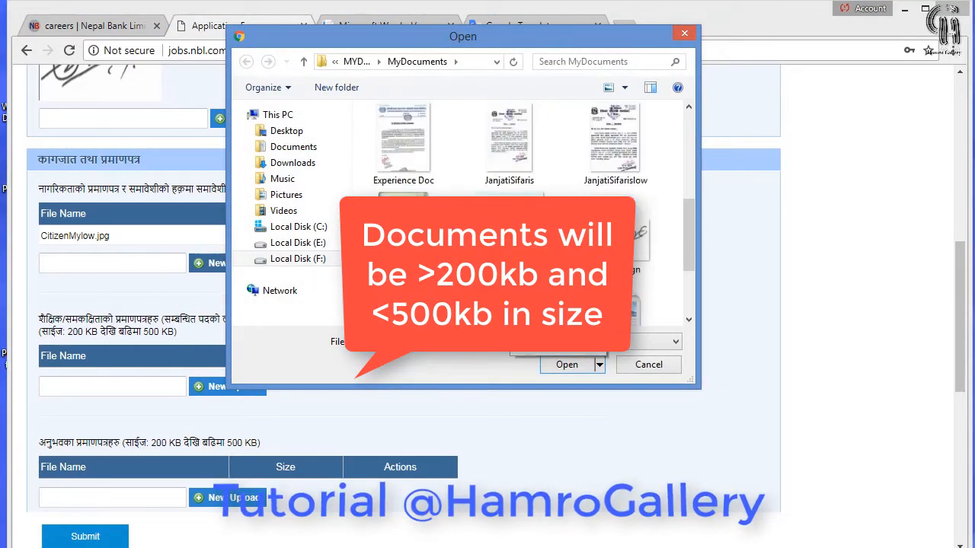
click(605, 177)
click(558, 363)
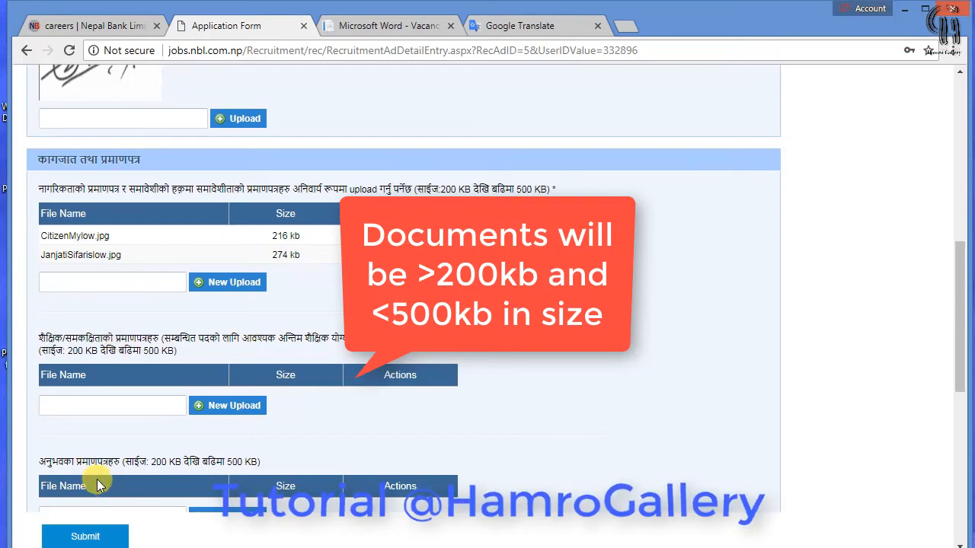
Add tulow.jpg as the academic certificate document
click(212, 409)
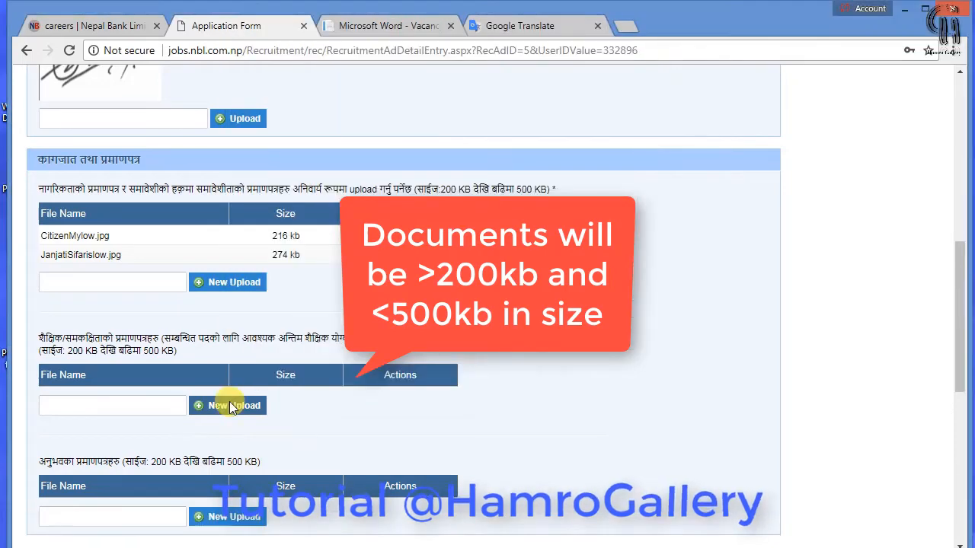
click(231, 405)
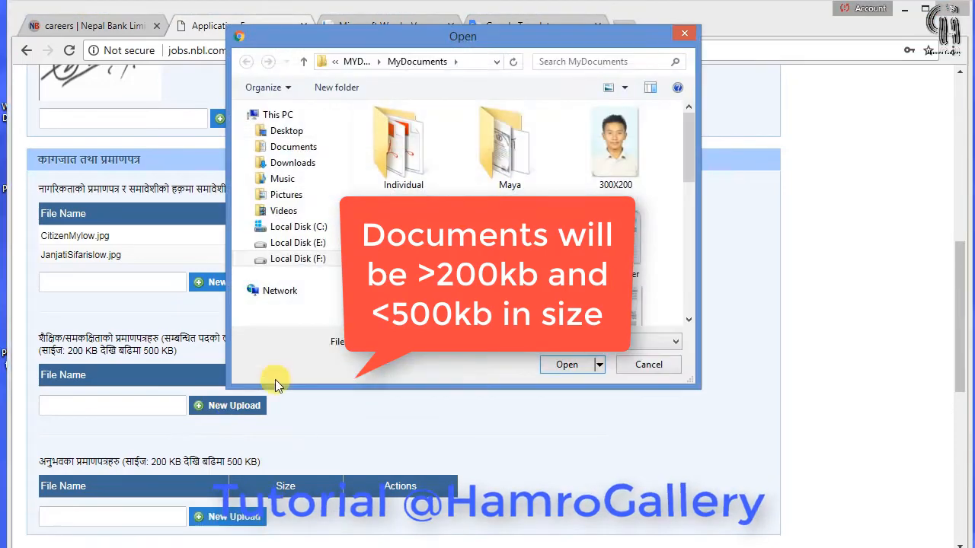
scroll(518, 213, down, 3)
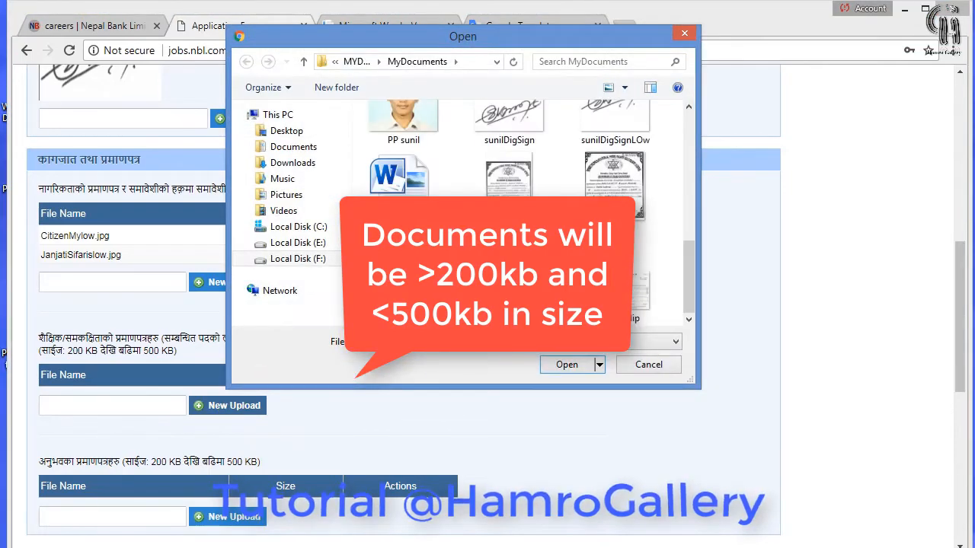
click(609, 182)
click(566, 364)
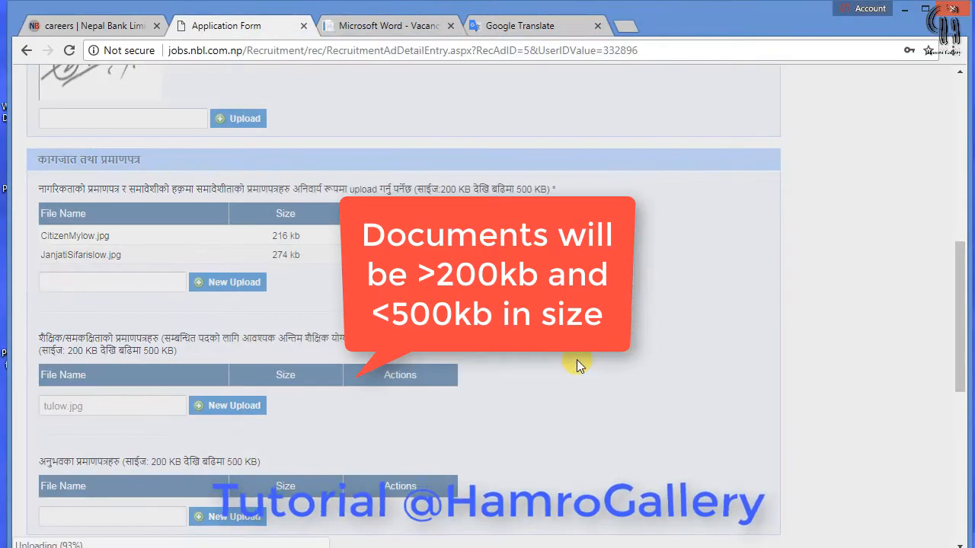
scroll(505, 389, down, 2)
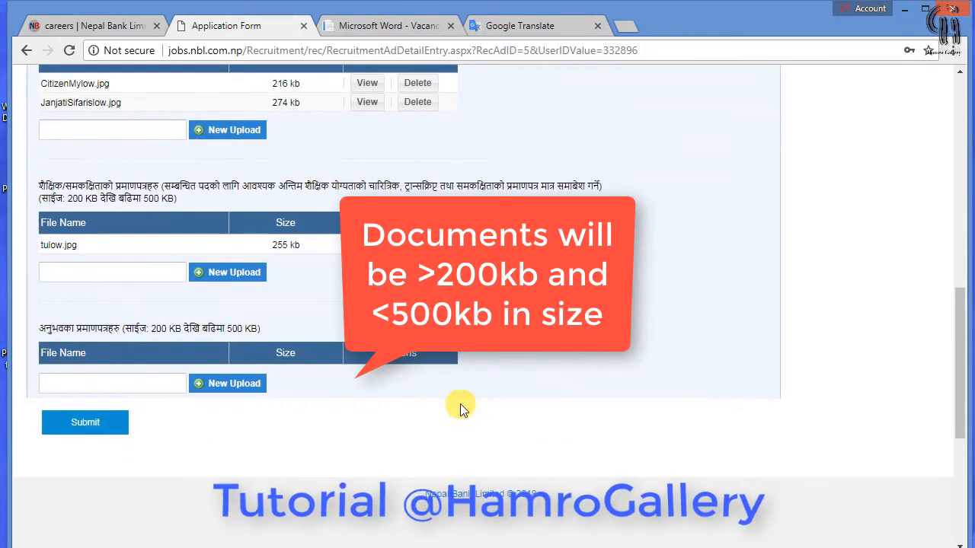
Upload Experience Doc.png as the experience certificate
click(210, 385)
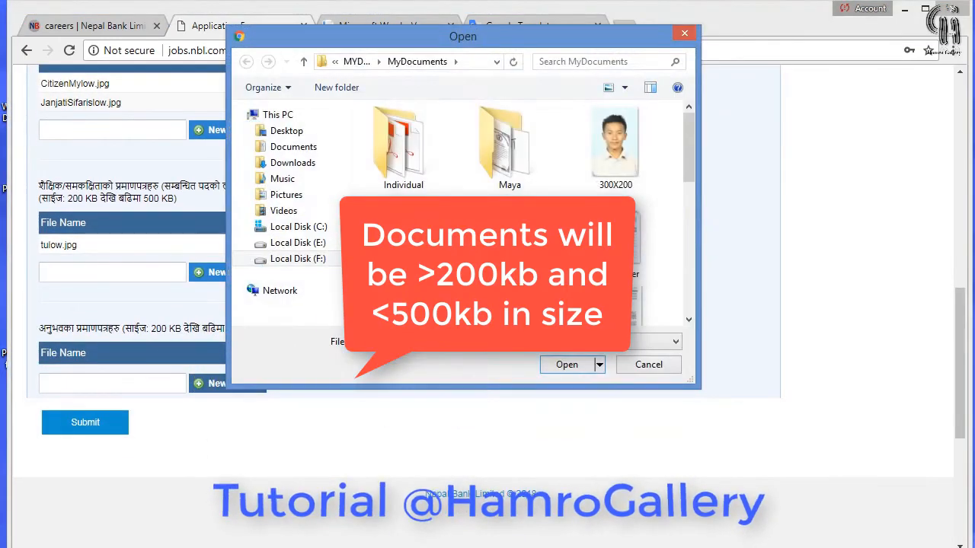
scroll(517, 213, down, 3)
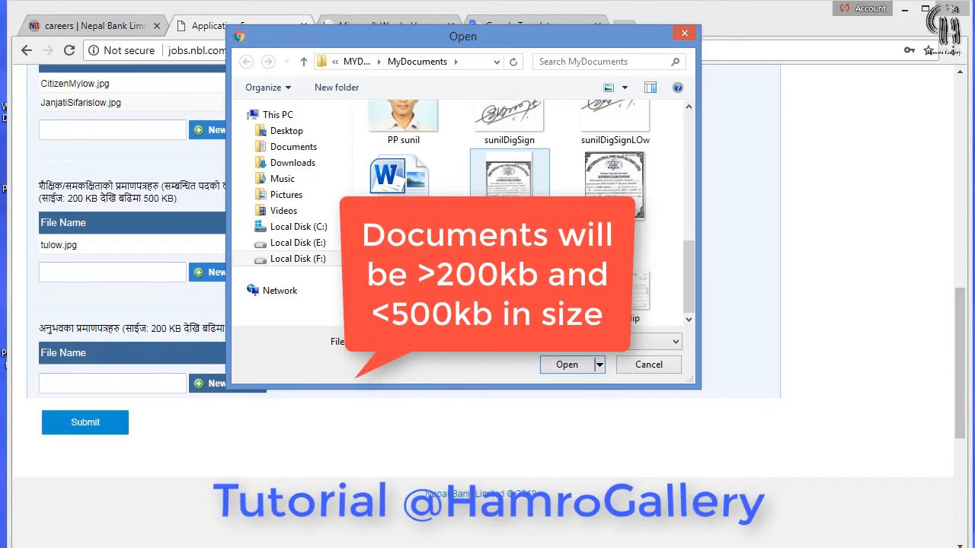
scroll(510, 206, up, 2)
scroll(403, 190, up, 1)
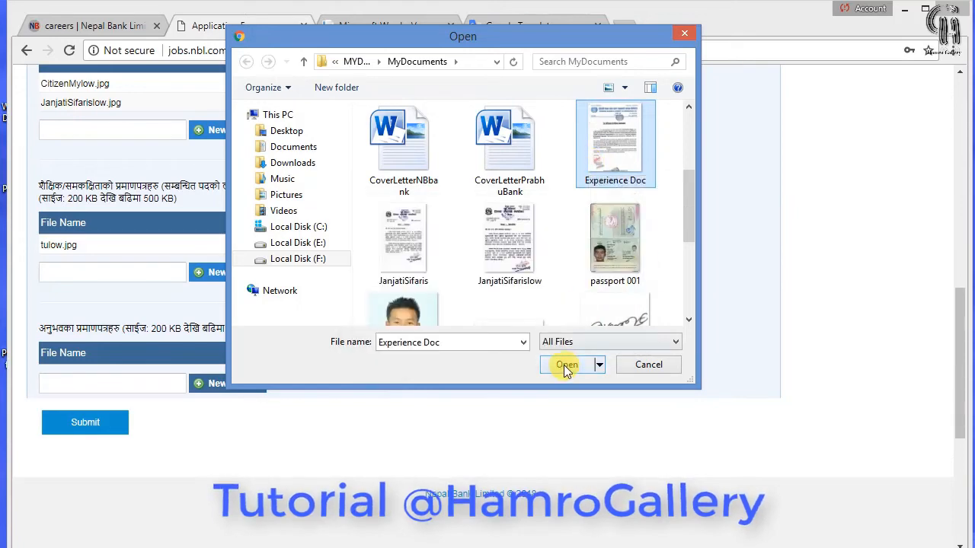
click(563, 365)
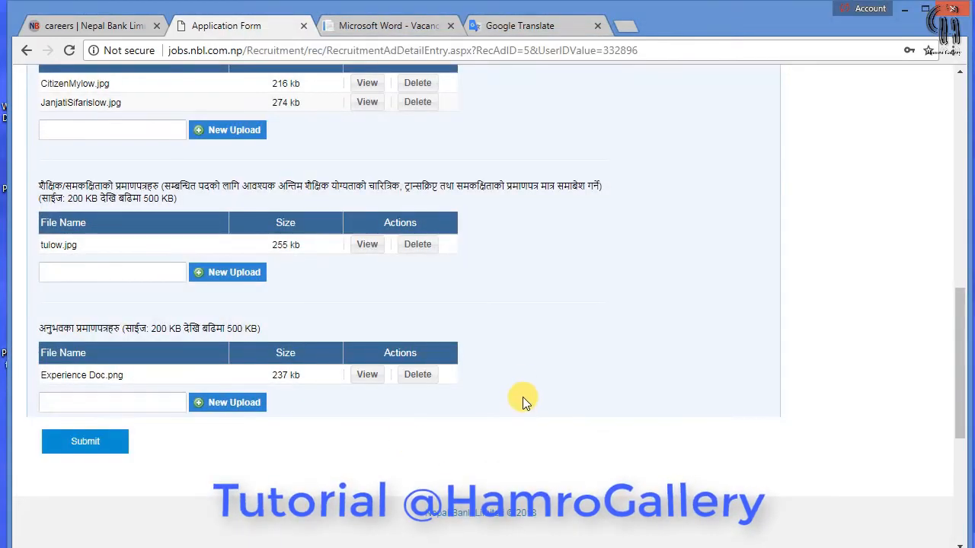
scroll(522, 397, down, 1)
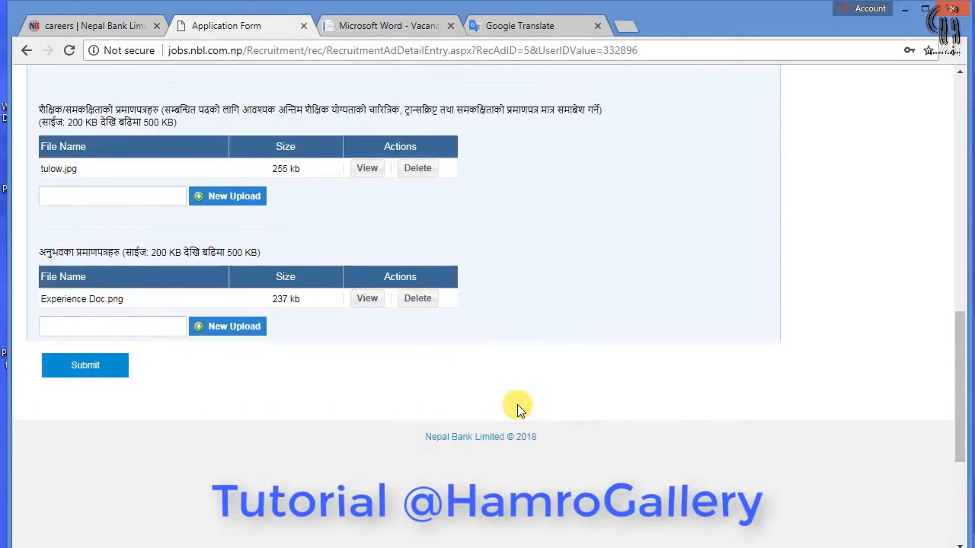
Submit the application, confirm Yes, and print the confirmation
click(102, 378)
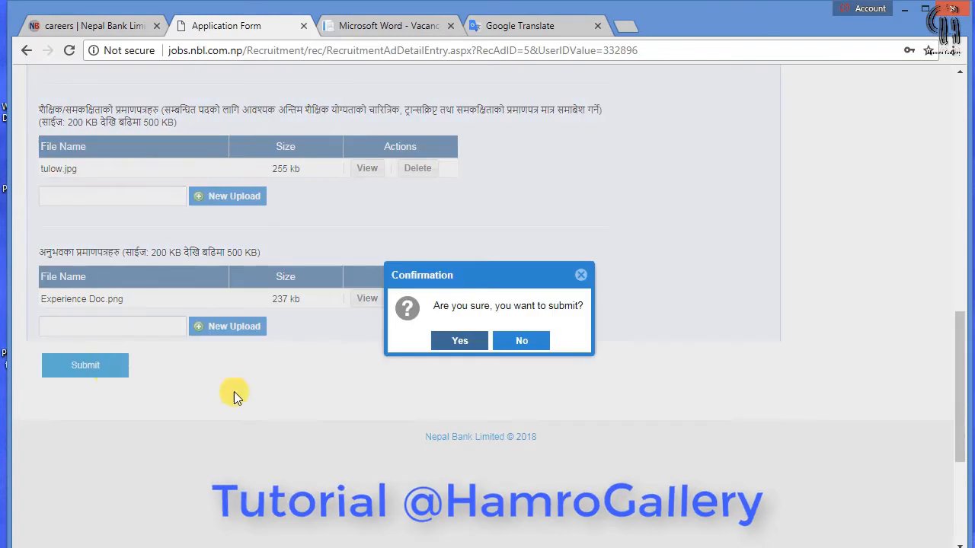
click(459, 341)
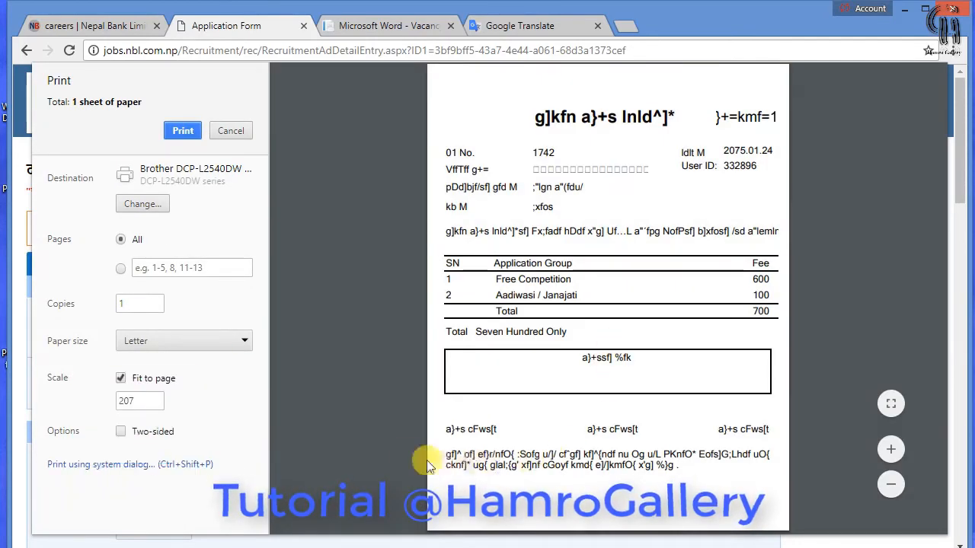
click(188, 130)
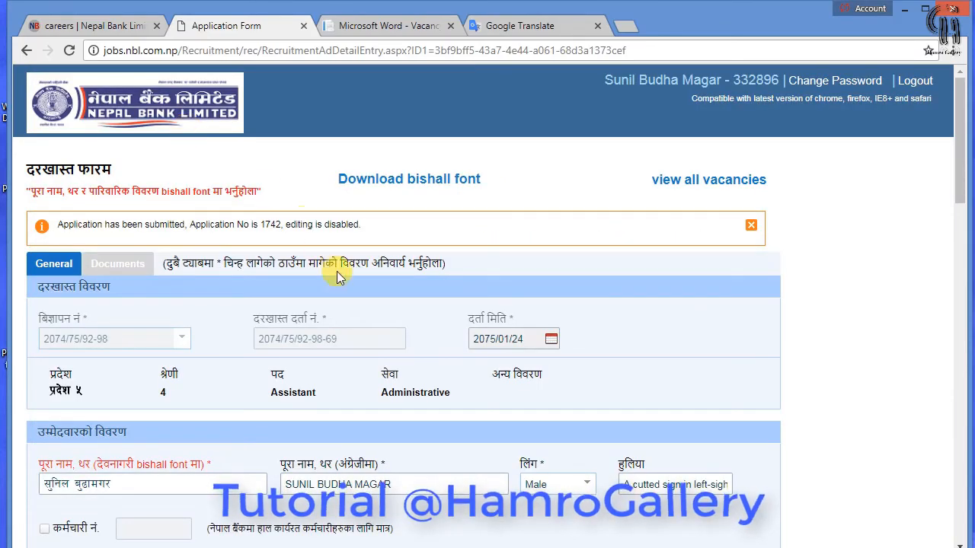
Download the VoucherSlip and open the downloaded file
scroll(228, 335, down, 20)
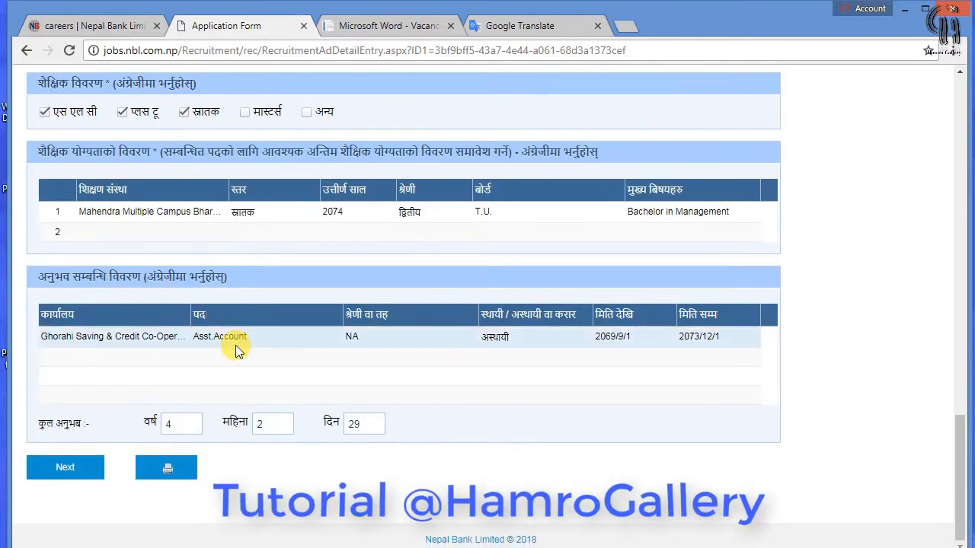
click(190, 471)
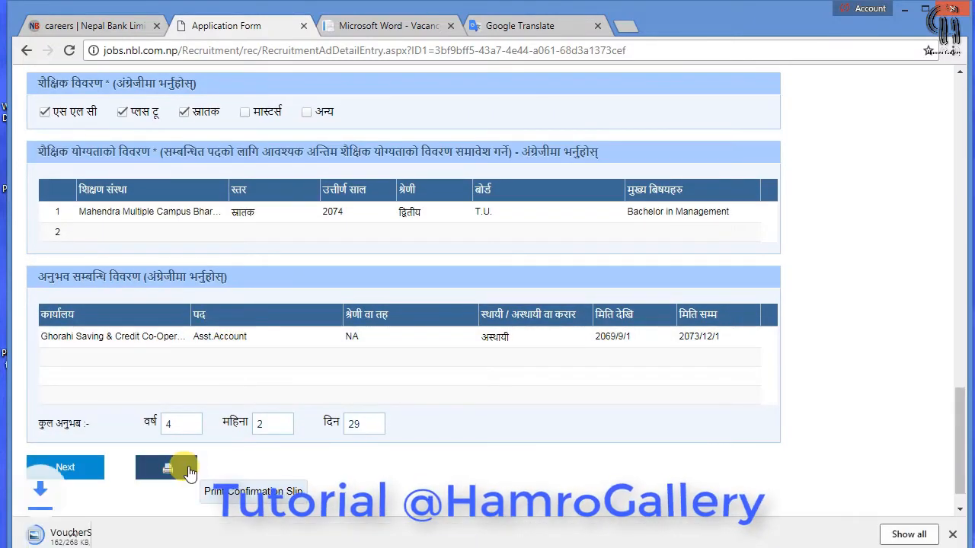
click(148, 531)
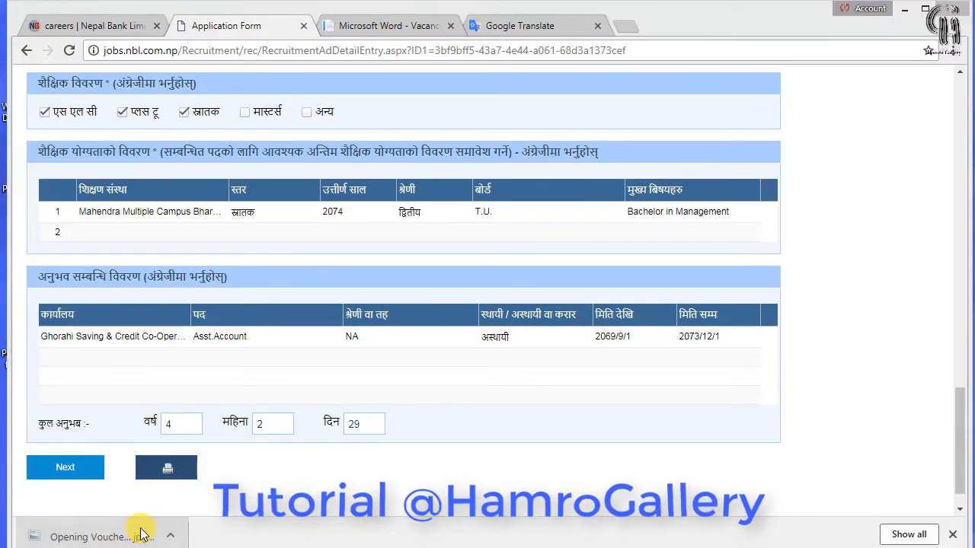